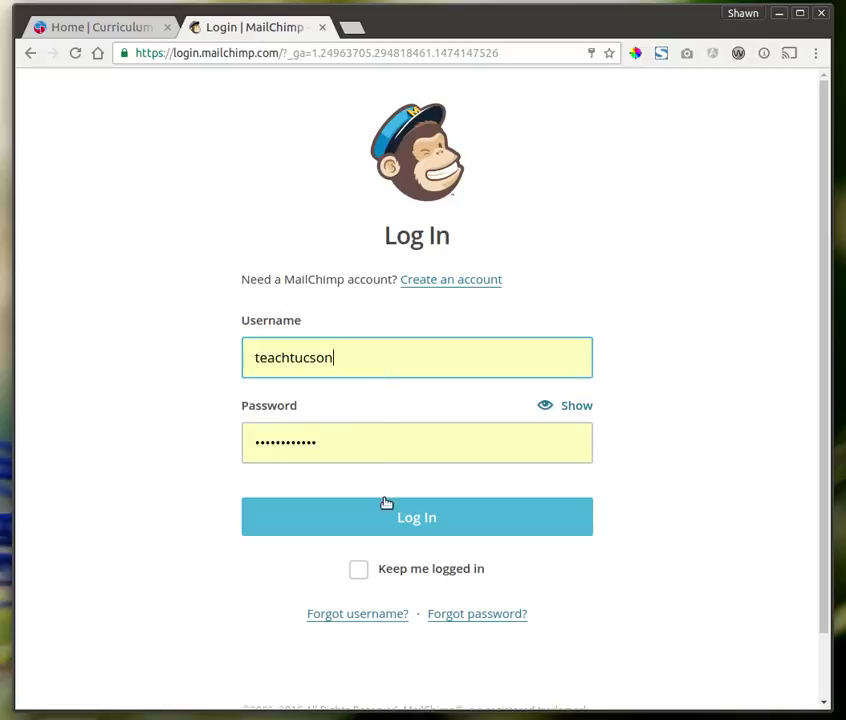
# Step: Log in with the prefilled credentials and create a new regular campaign
pyautogui.click(392, 512)
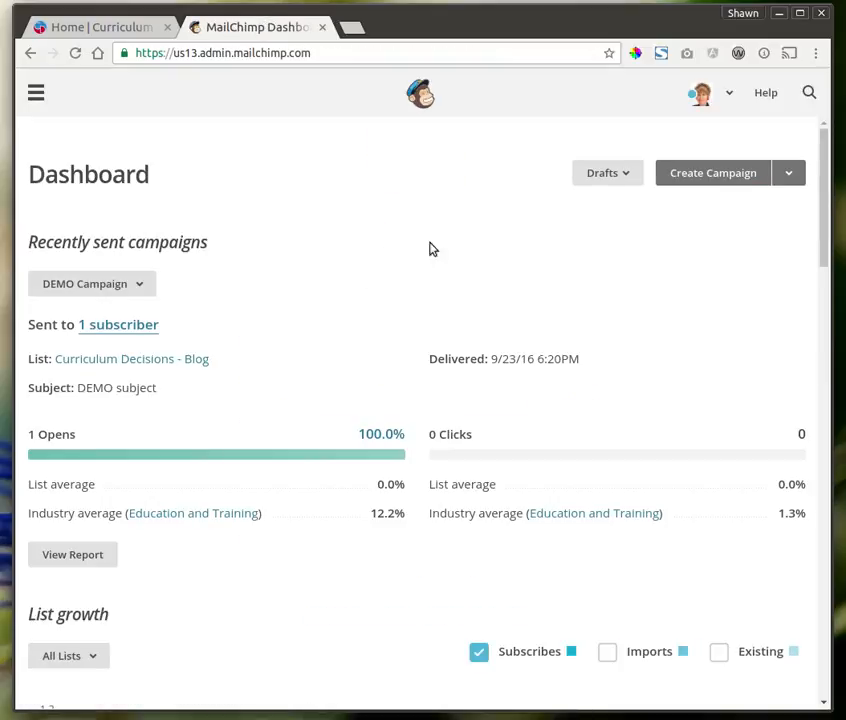
pyautogui.click(709, 176)
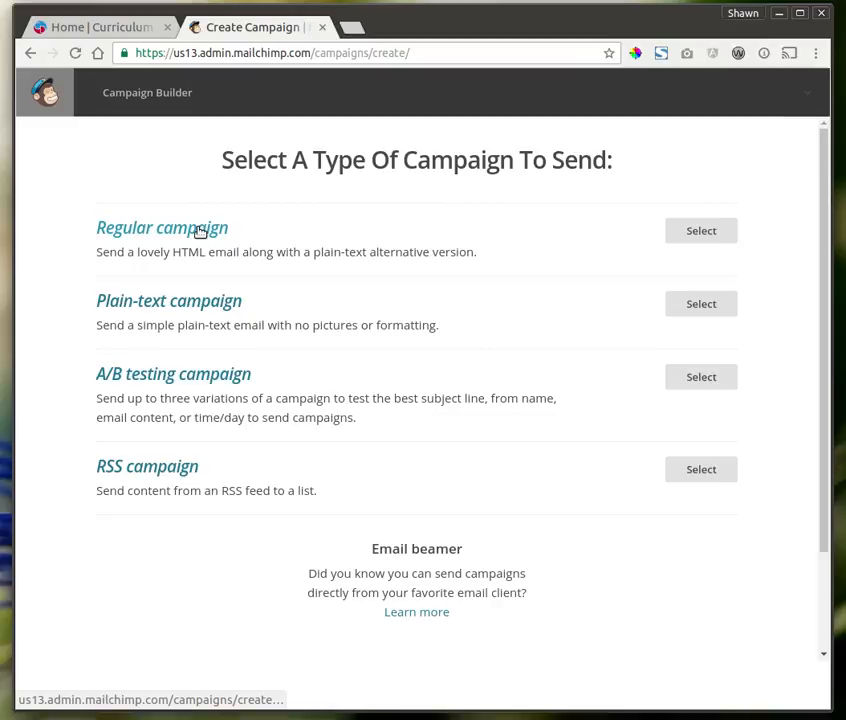
pyautogui.click(200, 232)
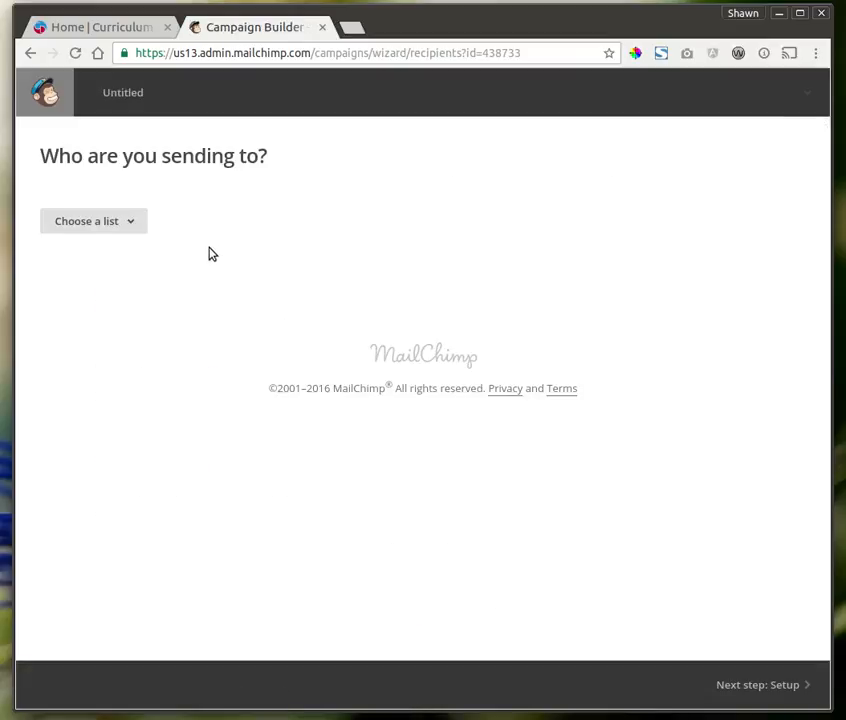
# Step: Choose the entire Curriculum Decisions - Blog list as recipients and continue to the campaign setup
pyautogui.click(131, 223)
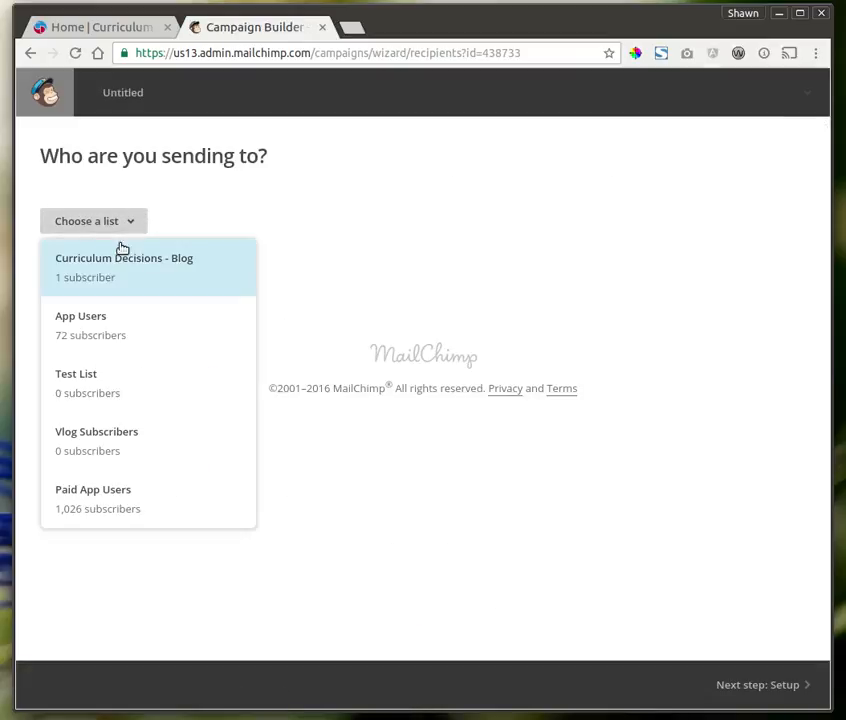
pyautogui.click(191, 271)
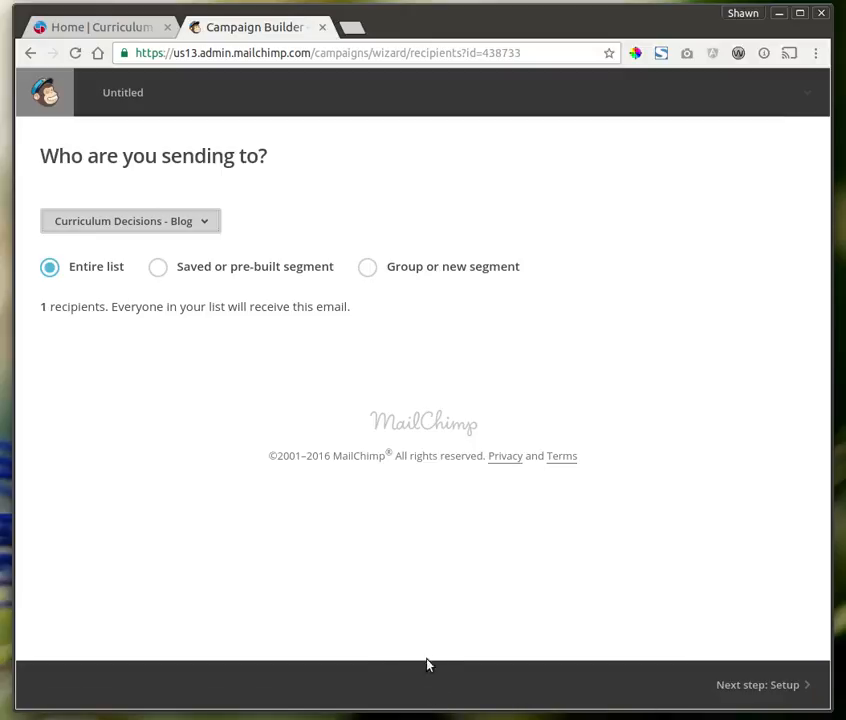
pyautogui.click(724, 689)
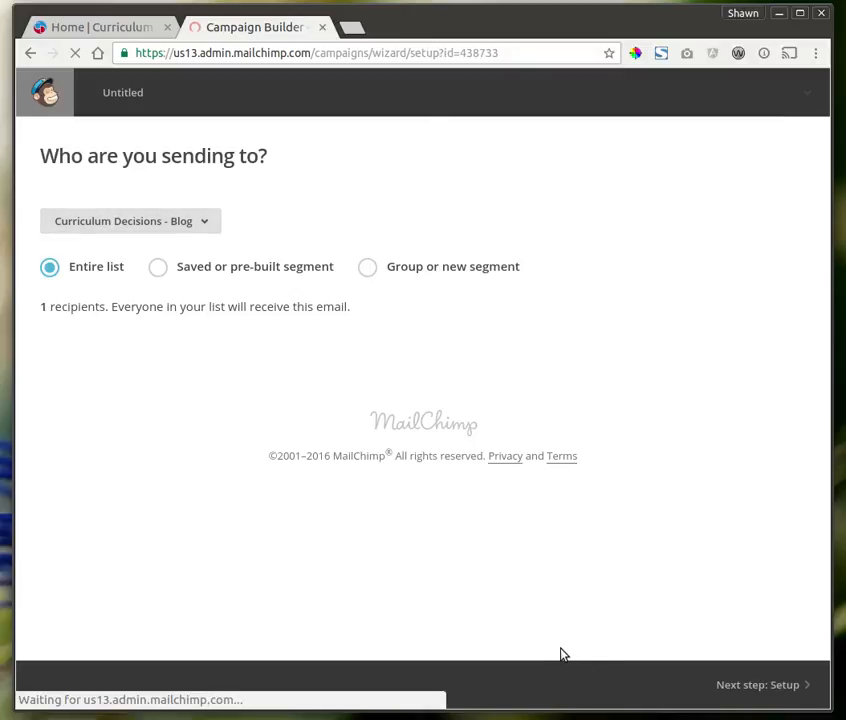
# Step: Name the campaign "DEMO Campaign V2" and set the email subject to "Demo Campaign"
pyautogui.click(200, 246)
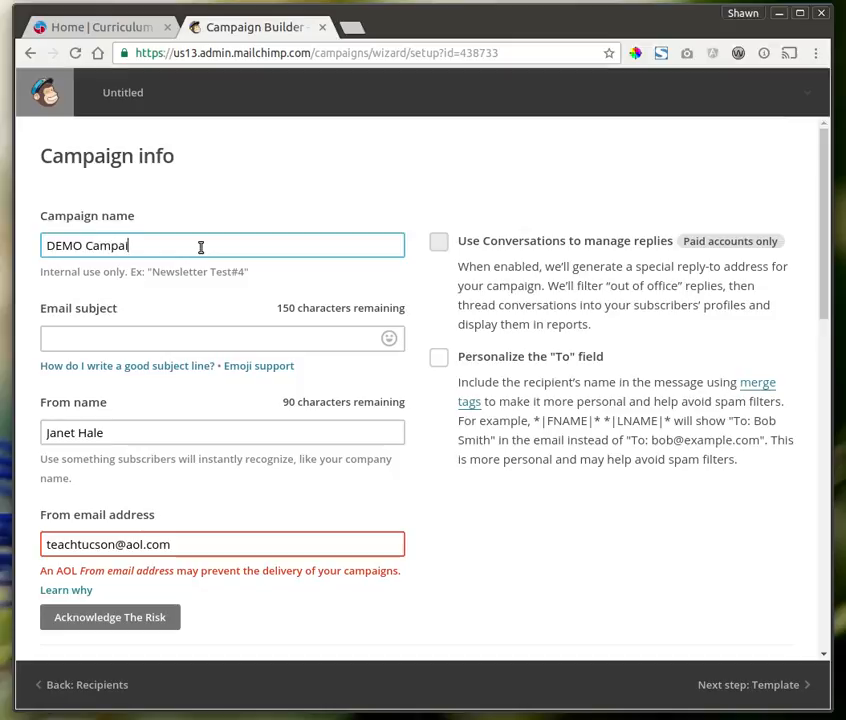
pyautogui.write('DEMO Campaign V2')
pyautogui.press('Tab')
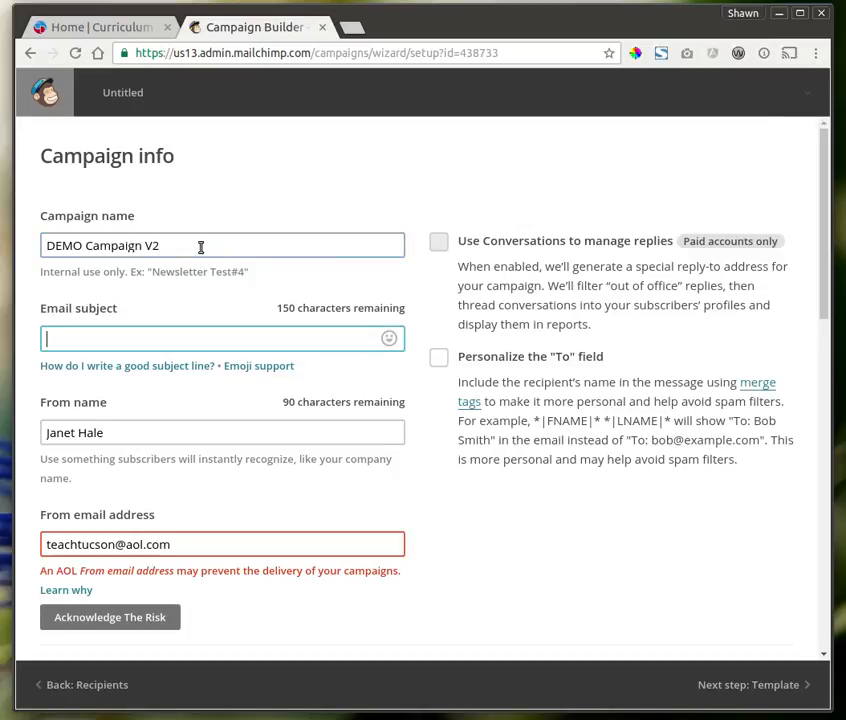
pyautogui.write('DemosCampaign')
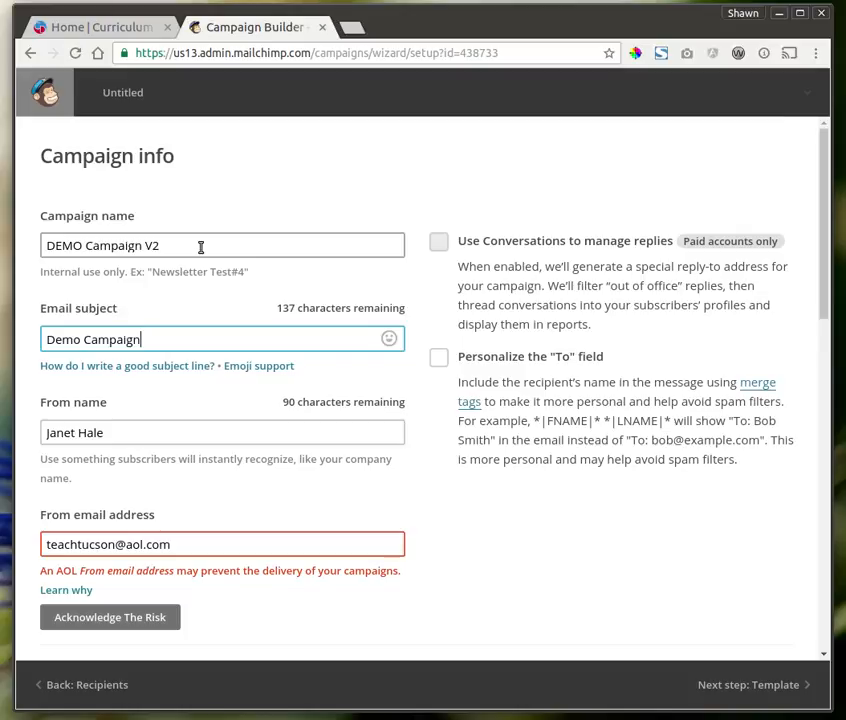
# Step: Acknowledge the delivery risk of the AOL sender address and proceed to the template selection
pyautogui.click(134, 616)
pyautogui.click(208, 476)
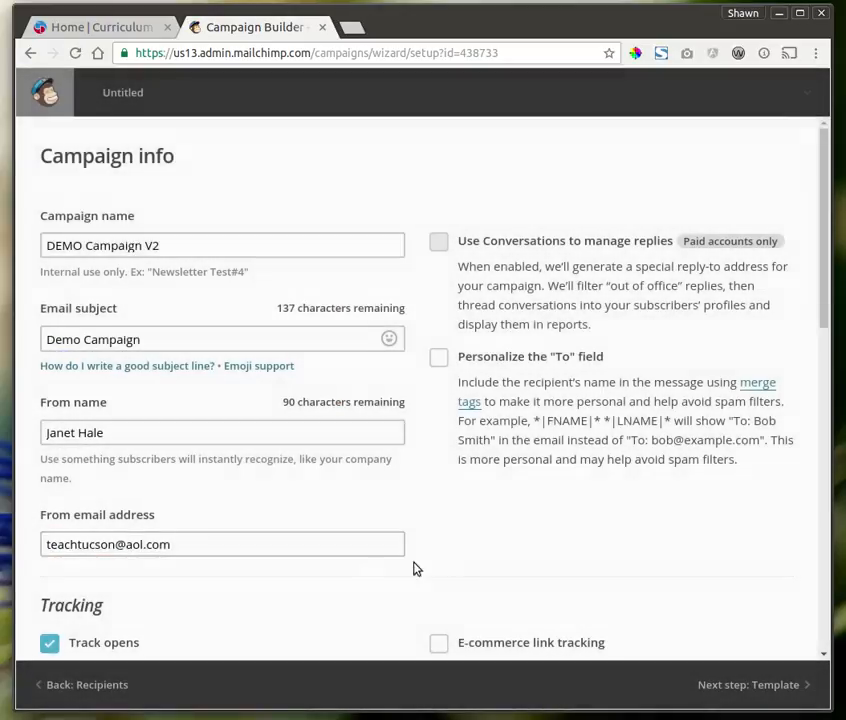
pyautogui.scroll(-2, 638, 599)
pyautogui.scroll(2, 628, 585)
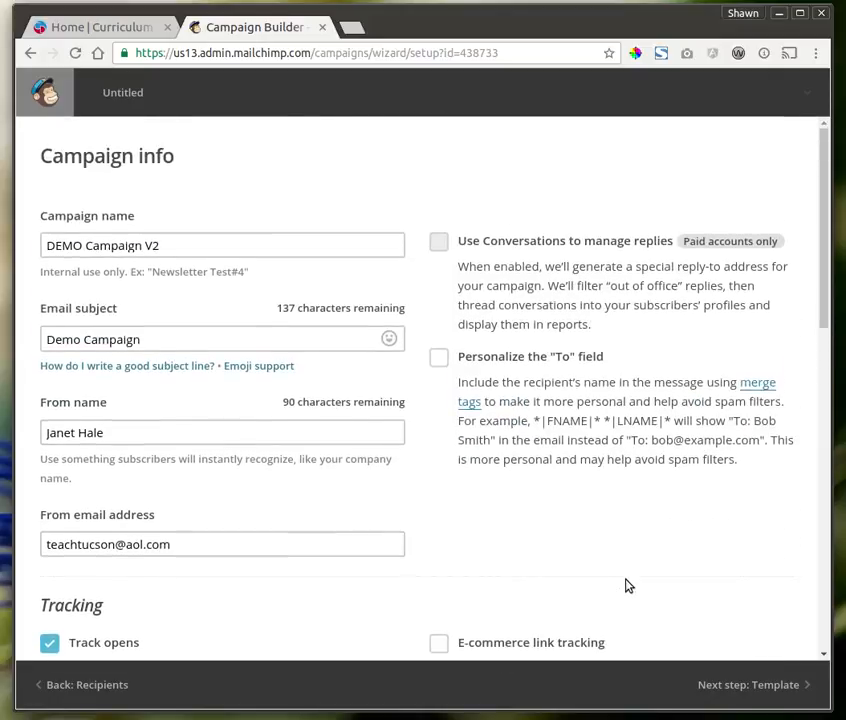
pyautogui.scroll(-5, 626, 585)
pyautogui.scroll(3, 623, 586)
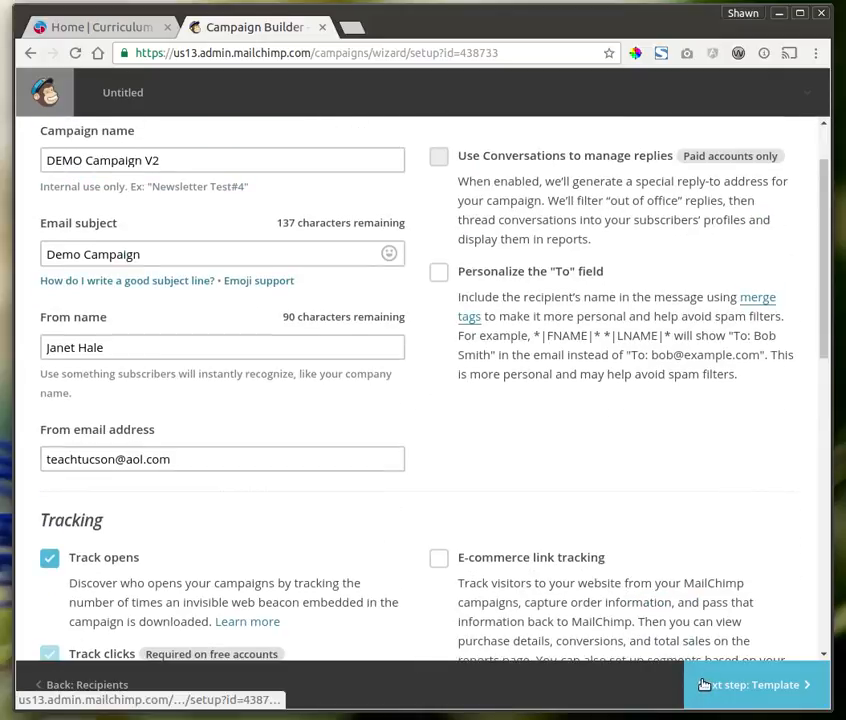
pyautogui.click(704, 684)
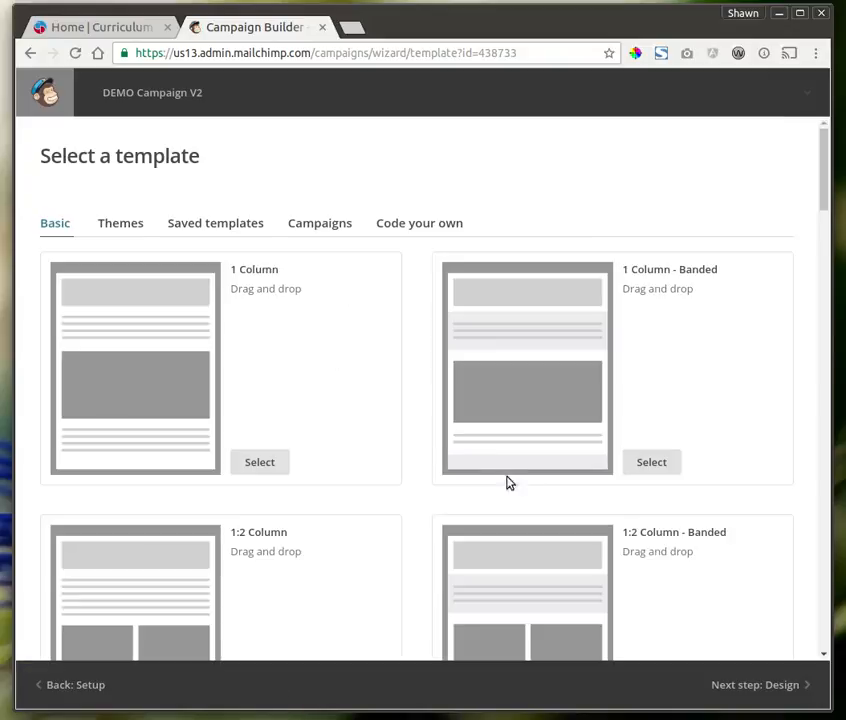
# Step: Preview the 1:2 Column - Banded template and select it for the campaign
pyautogui.scroll(-3, 466, 476)
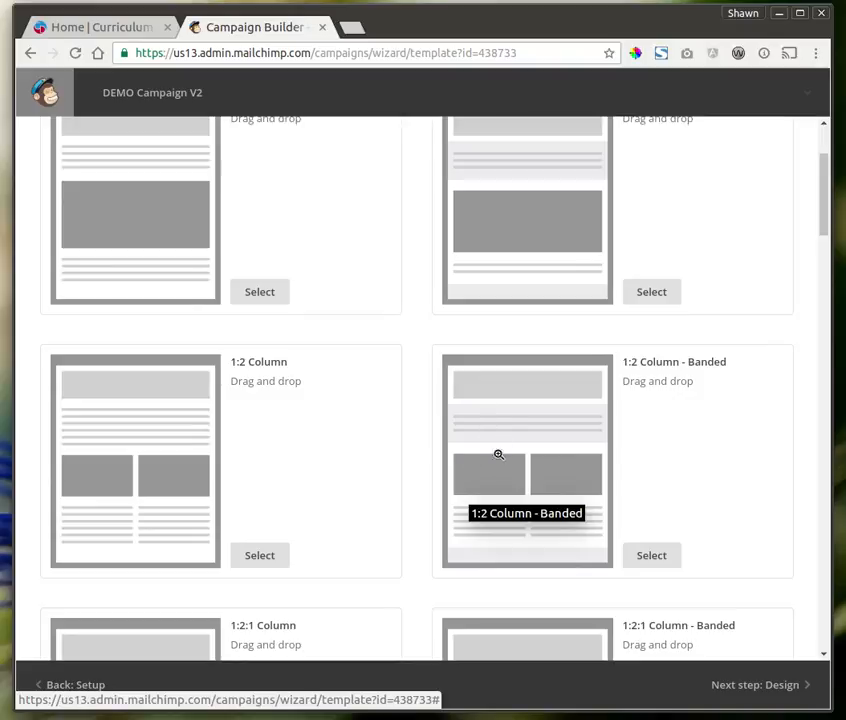
pyautogui.click(501, 460)
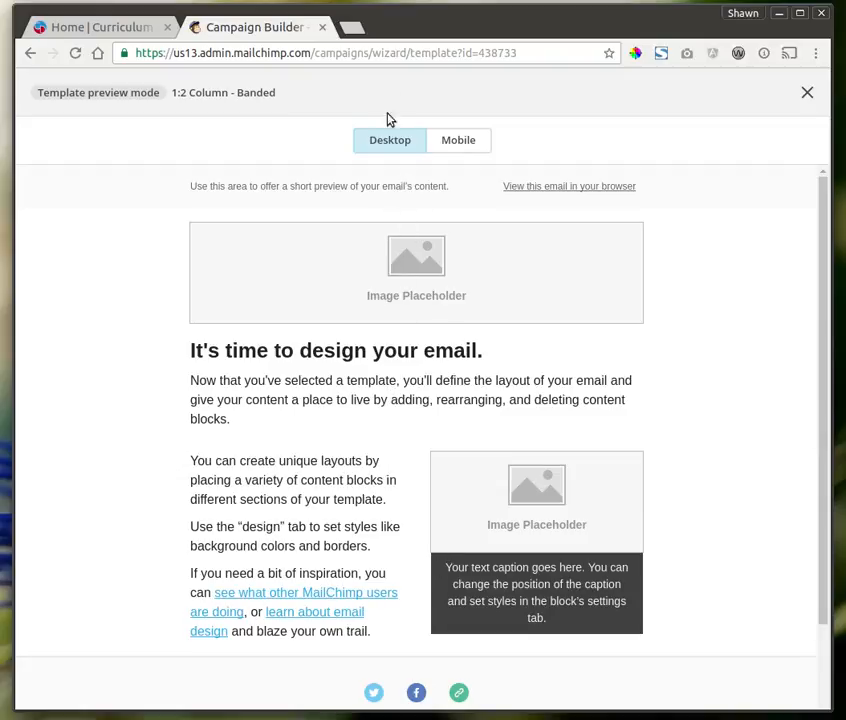
pyautogui.click(803, 92)
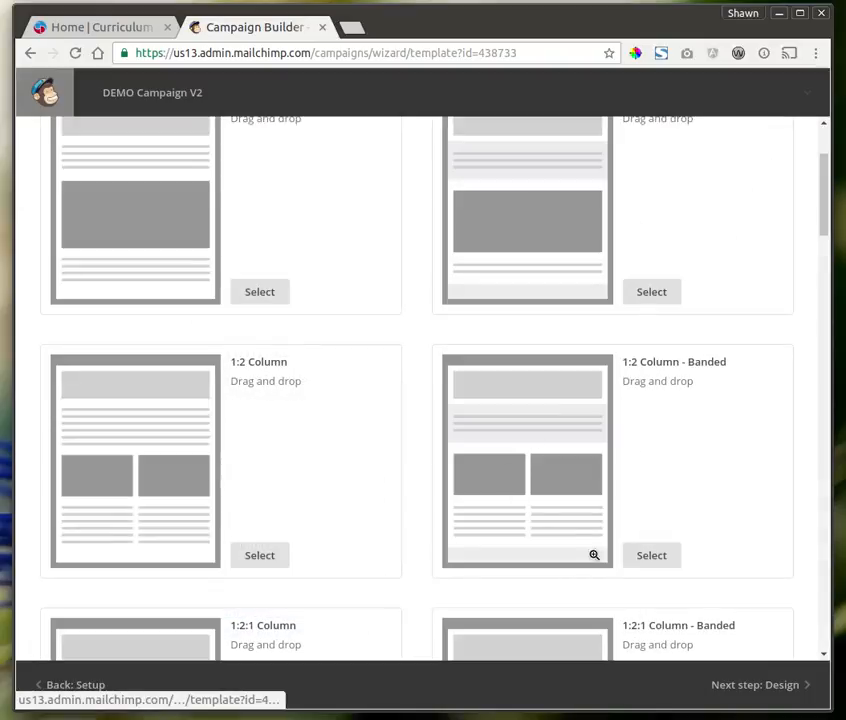
pyautogui.click(651, 555)
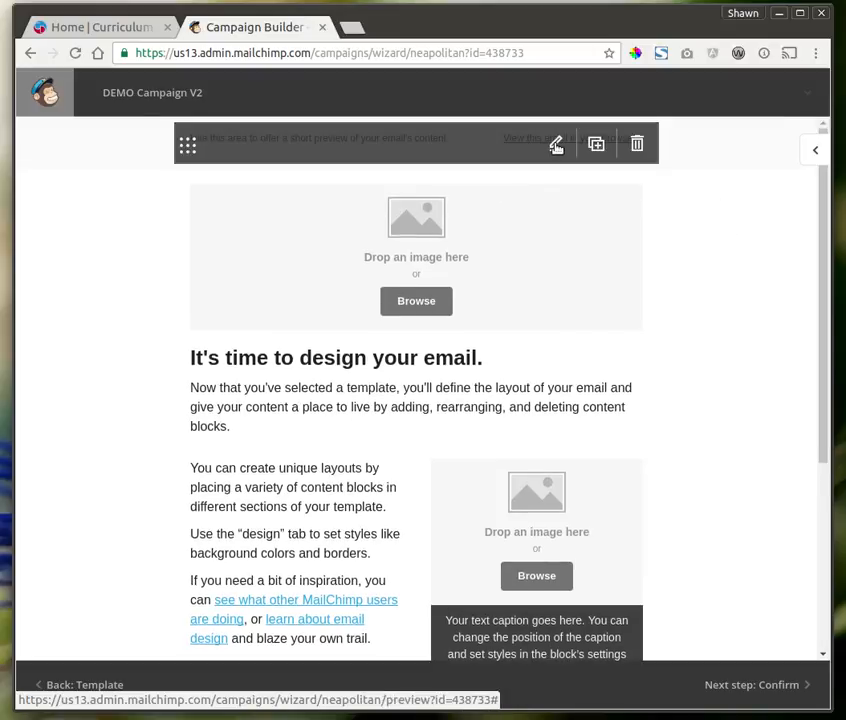
# Step: Replace the email preview text in the first column of the header text block with "Read the latest Blog post"
pyautogui.click(555, 145)
pyautogui.tripleClick(531, 334)
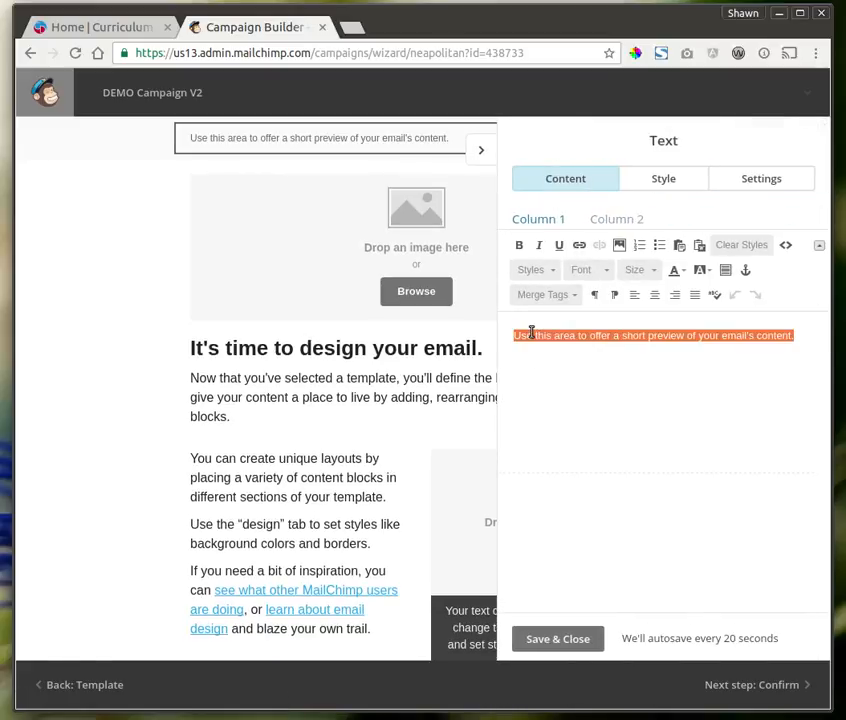
pyautogui.write('Chekc')
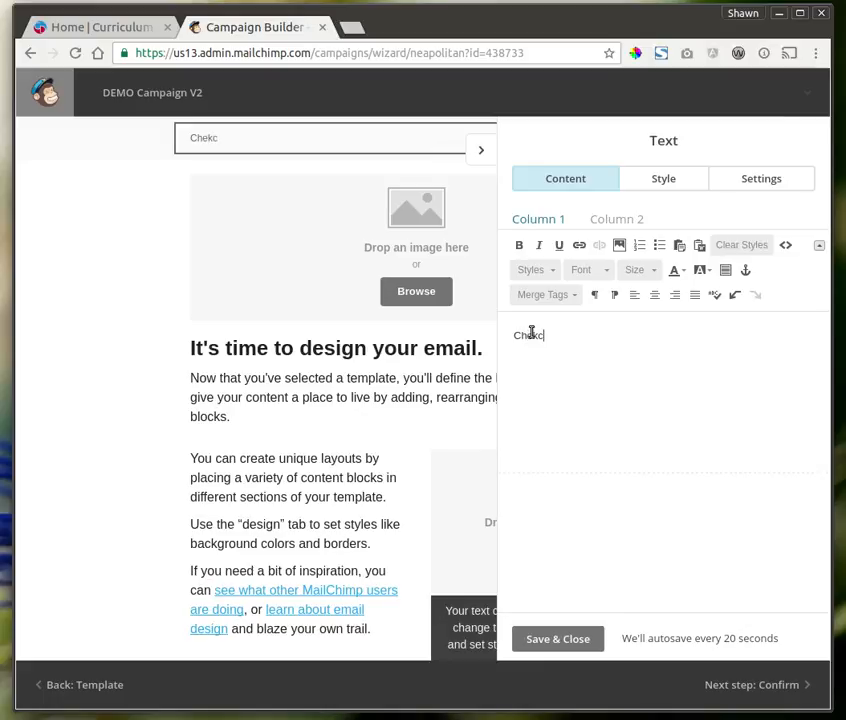
pyautogui.press('BackSpace')
pyautogui.press('BackSpace')
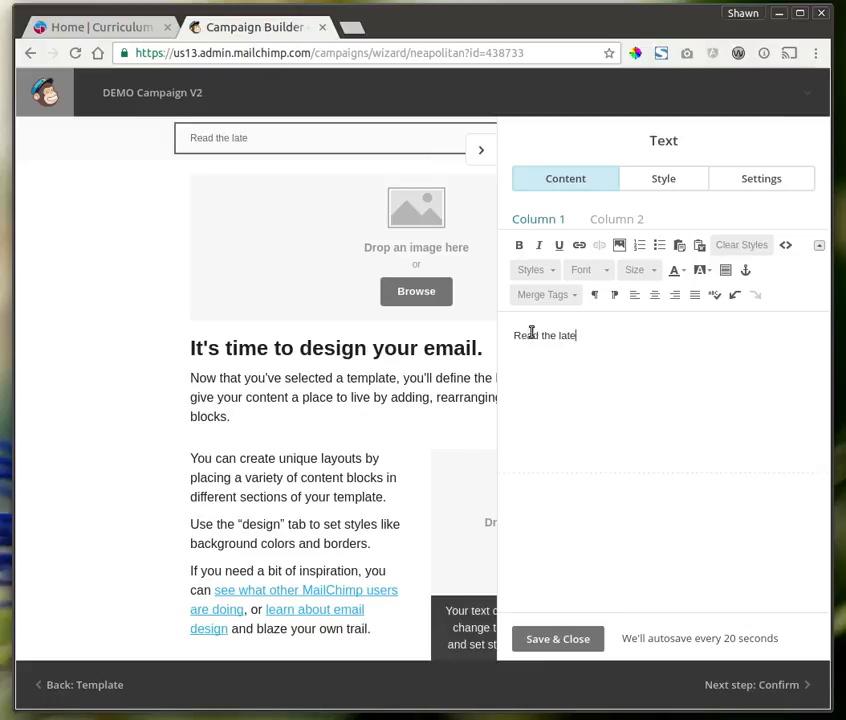
pyautogui.write('Read the latest Blog post')
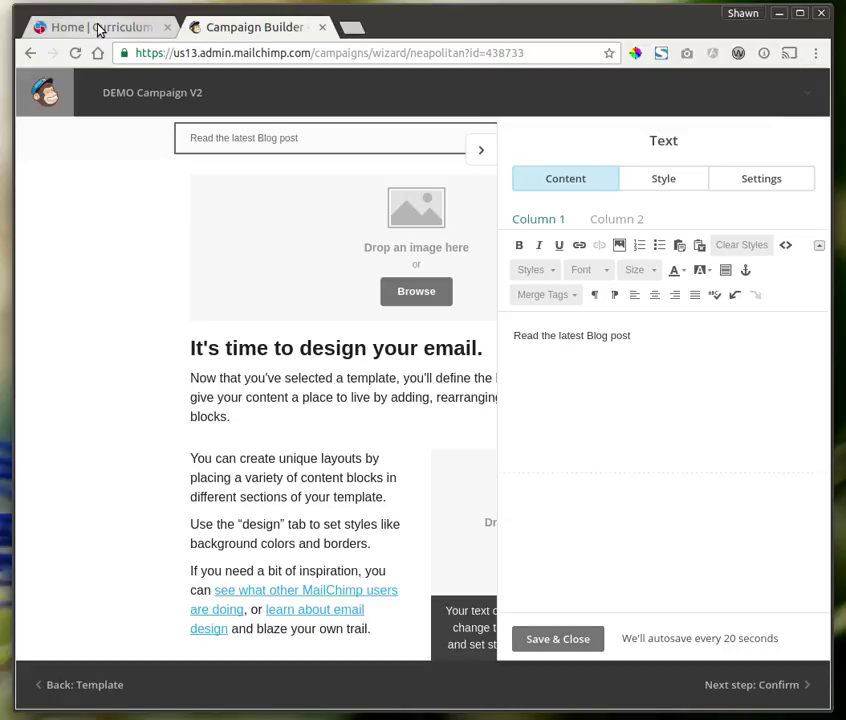
# Step: Switch to the Curriculum Decisions website, open the latest blog post and copy its web address
pyautogui.click(100, 30)
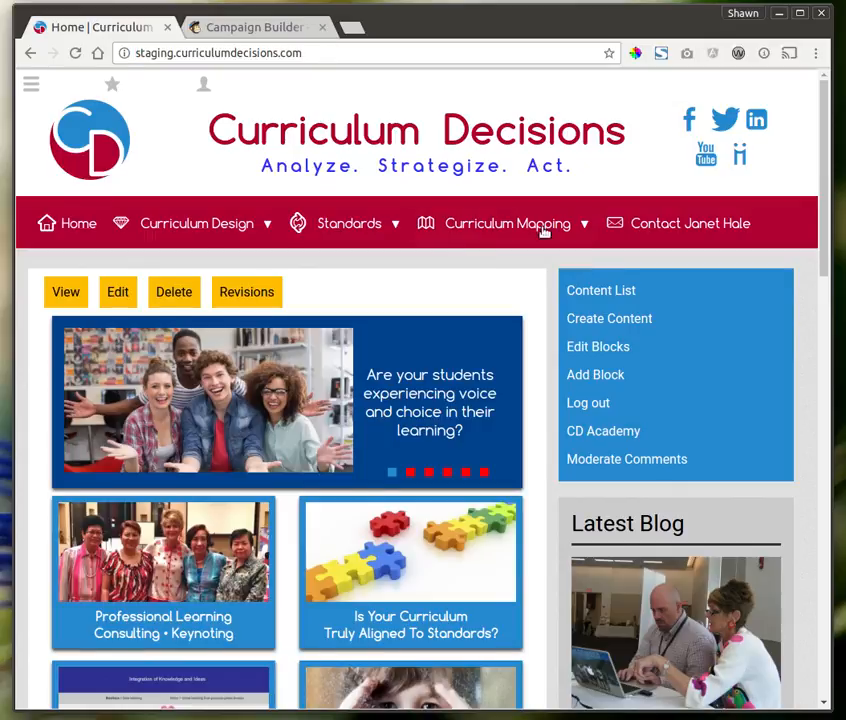
pyautogui.scroll(-3, 642, 435)
pyautogui.click(657, 404)
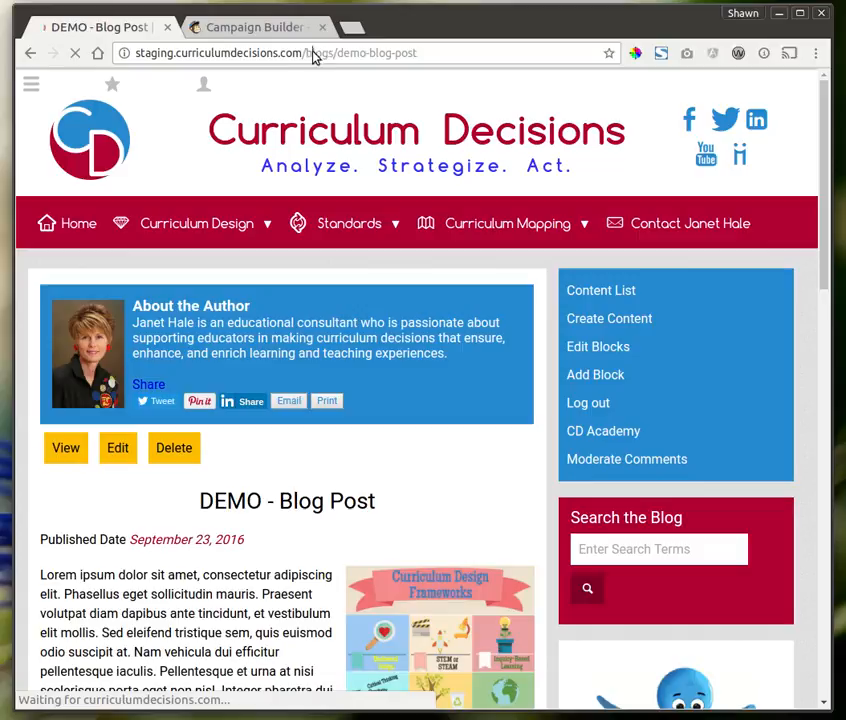
pyautogui.click(314, 55)
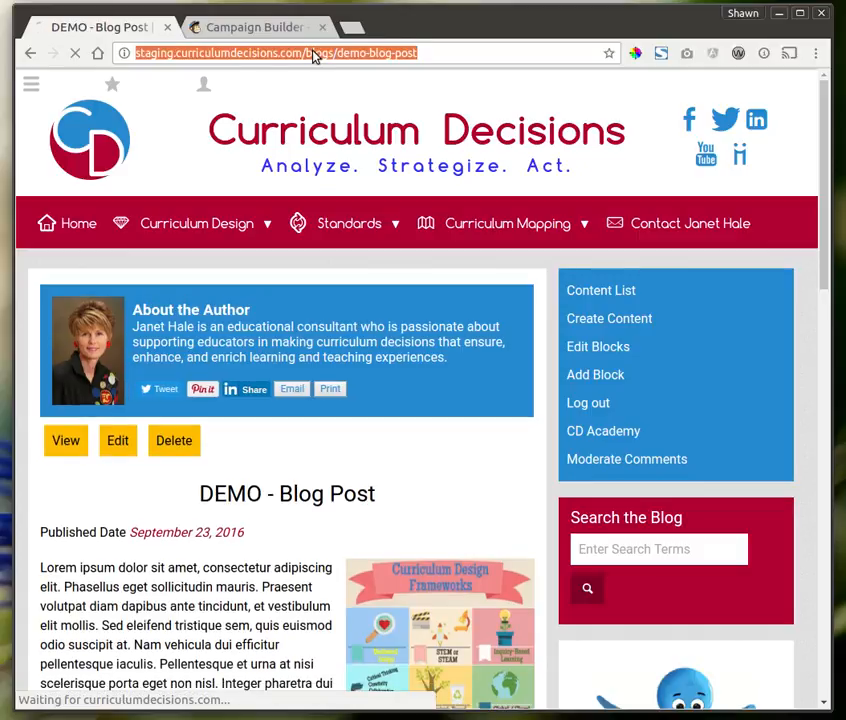
pyautogui.rightClick(316, 56)
pyautogui.click(343, 113)
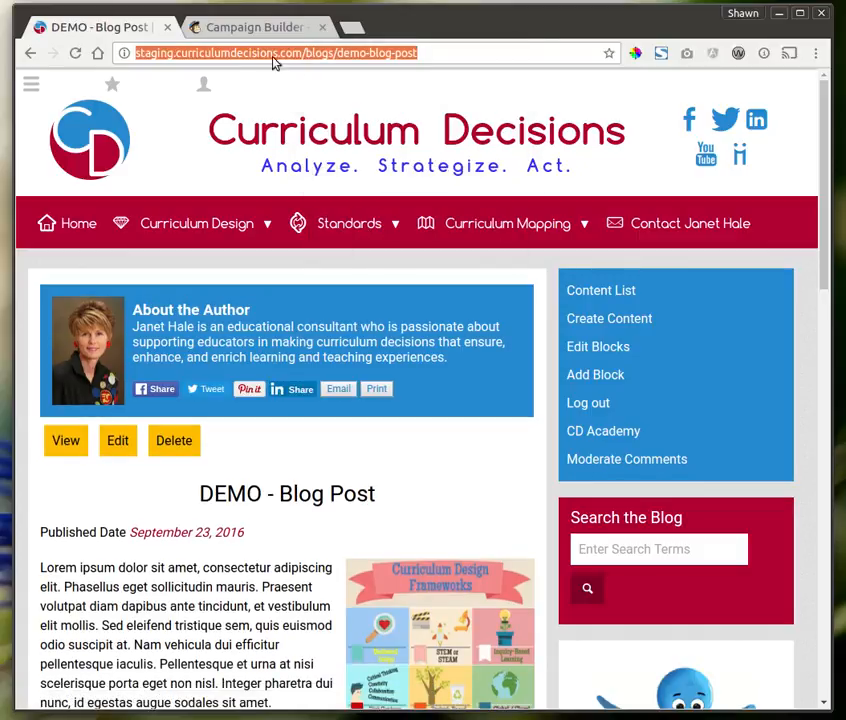
# Step: Return to the MailChimp campaign, link "Read the latest Blog post" to the copied blog post address and save the text block
pyautogui.click(250, 32)
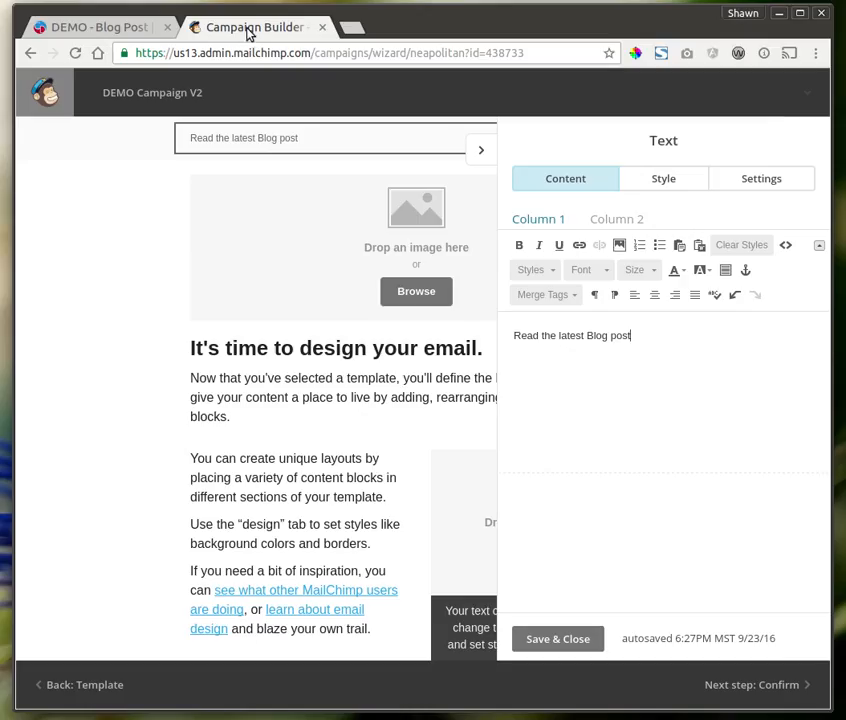
pyautogui.tripleClick(548, 337)
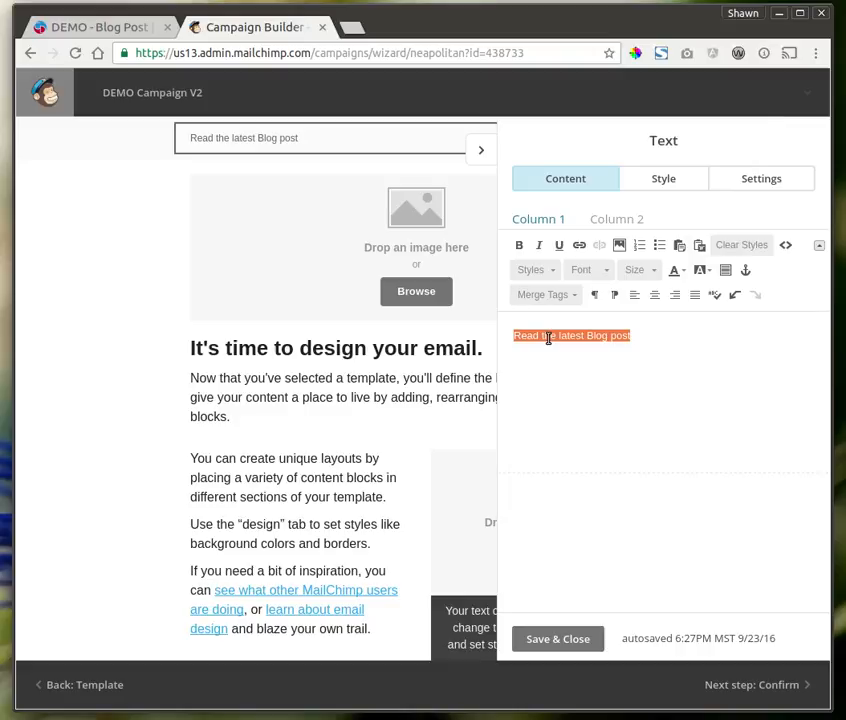
pyautogui.doubleClick(626, 339)
pyautogui.click(637, 339)
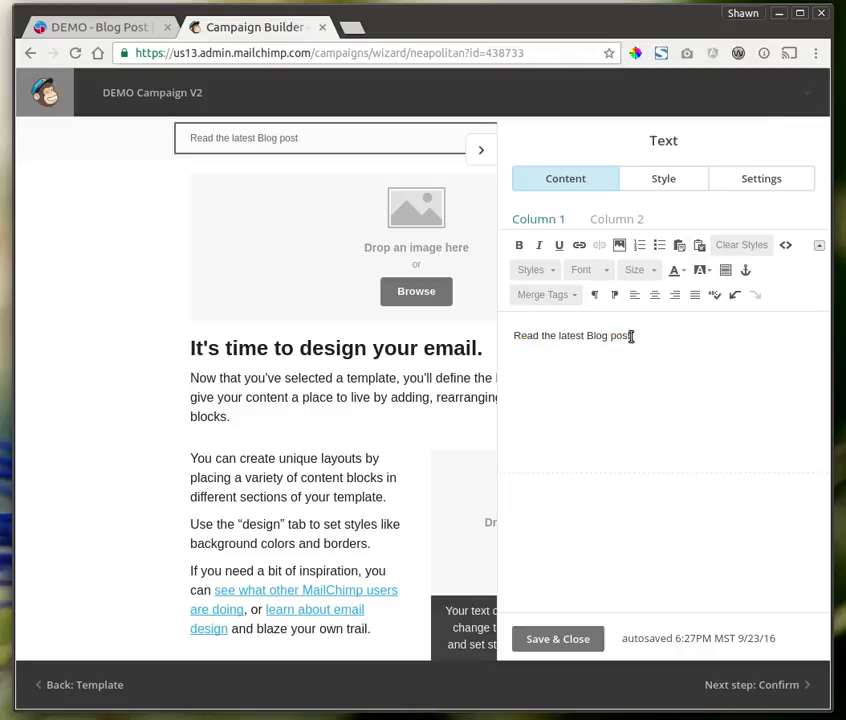
pyautogui.moveTo(631, 337); pyautogui.dragTo(511, 334)
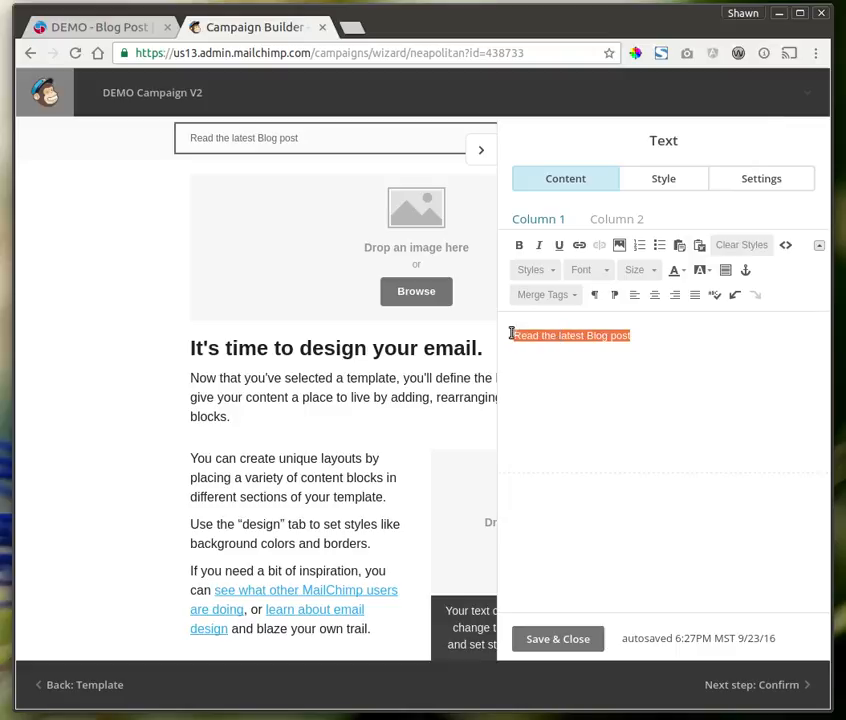
pyautogui.click(579, 247)
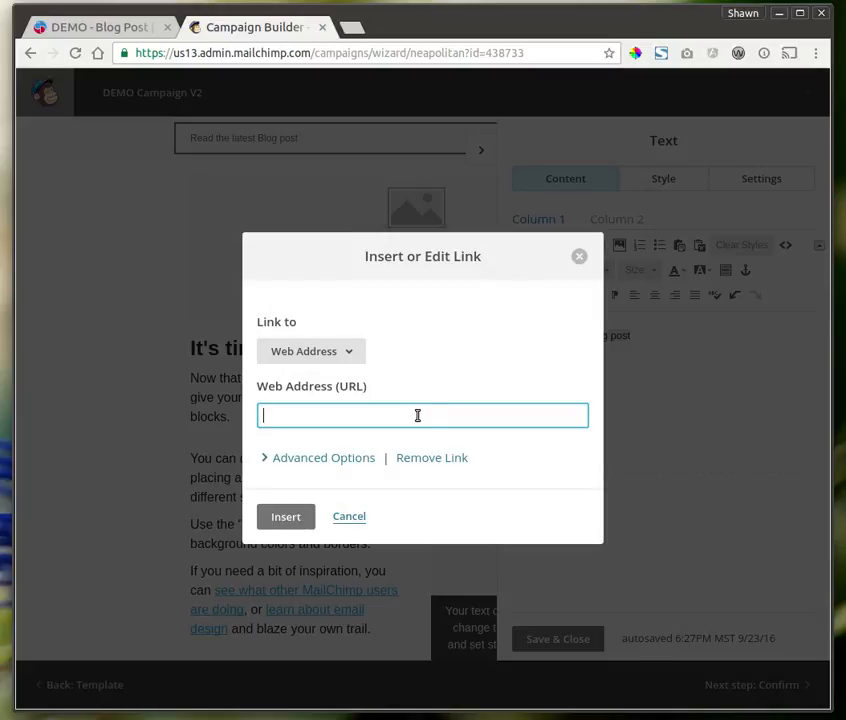
pyautogui.rightClick(414, 419)
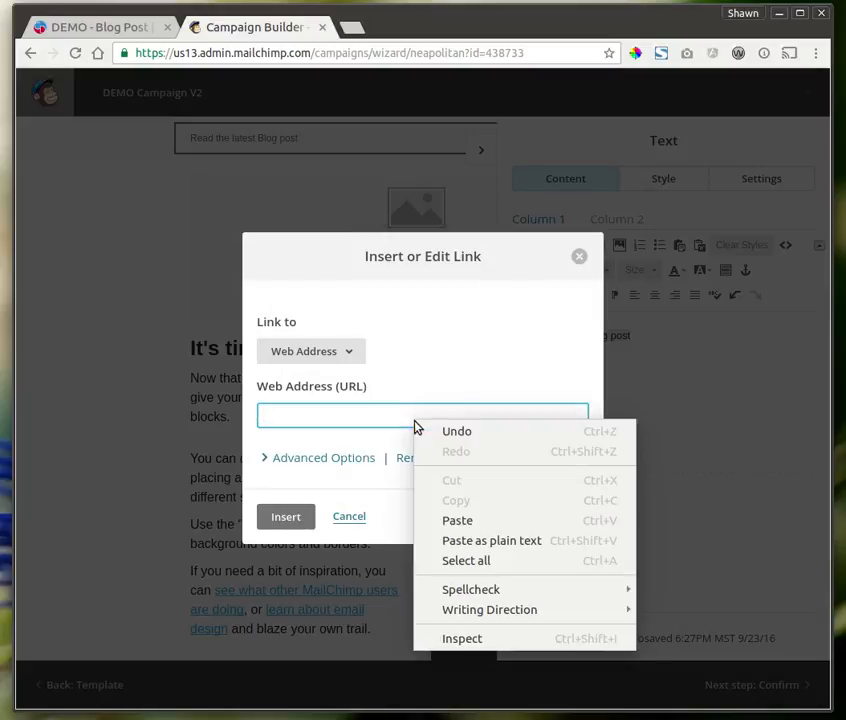
pyautogui.click(455, 525)
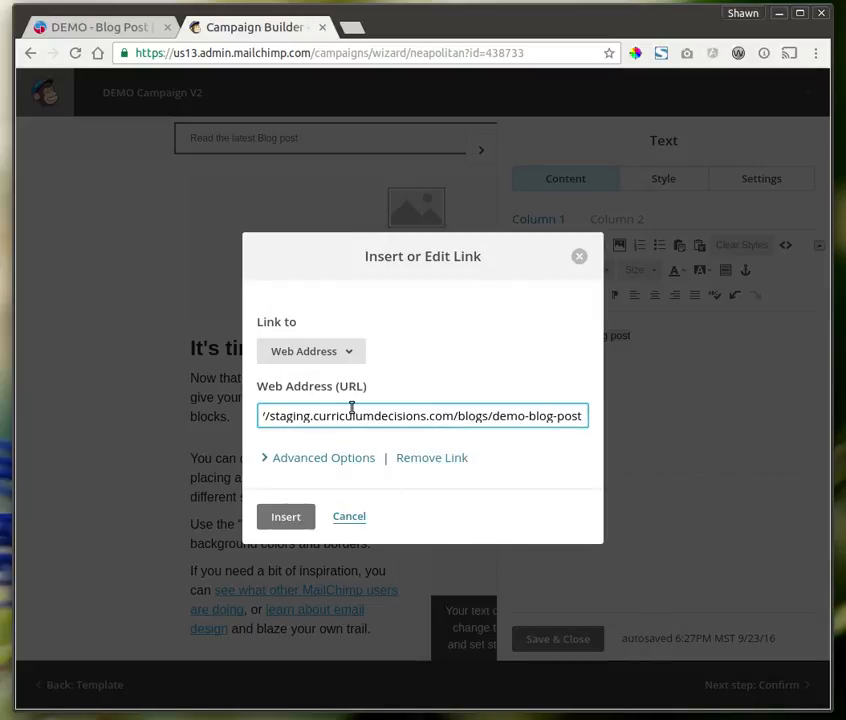
pyautogui.click(288, 516)
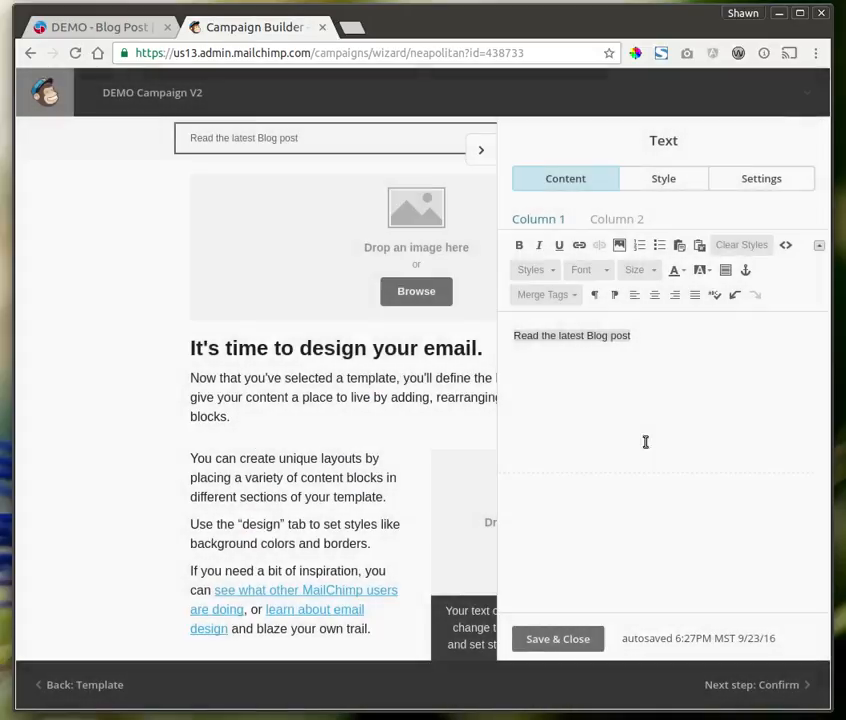
pyautogui.click(642, 334)
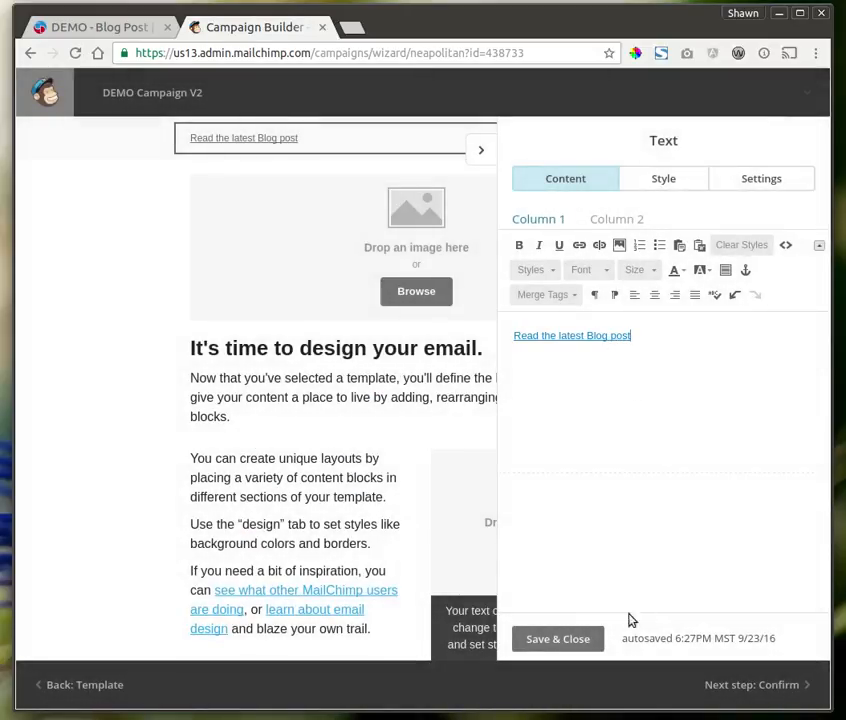
pyautogui.click(586, 640)
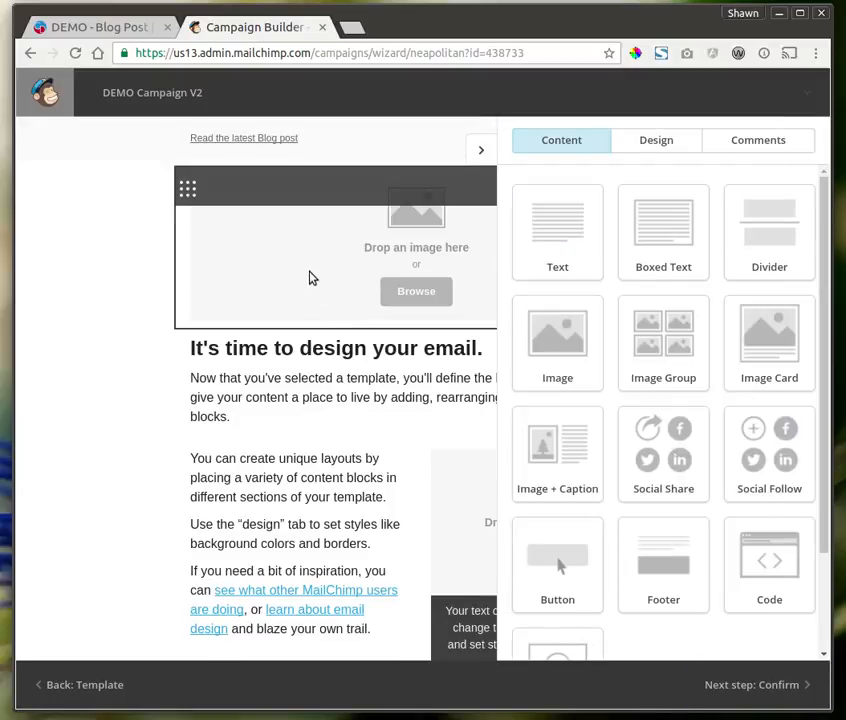
# Step: Search the file manager for "cd-logo" and insert the cd-logo PNG into the image block at the top of the email
pyautogui.click(417, 223)
pyautogui.click(474, 152)
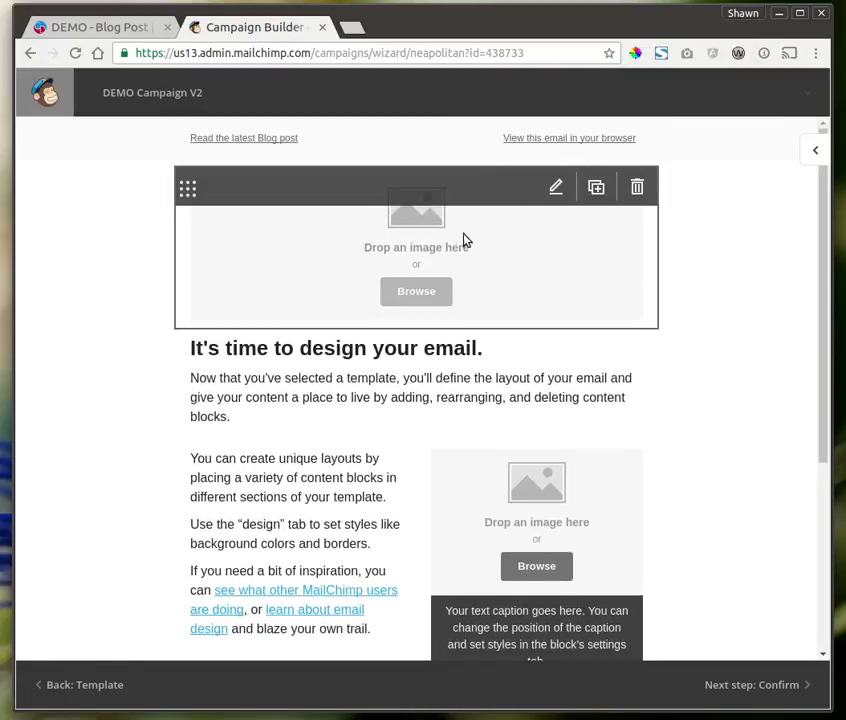
pyautogui.click(423, 293)
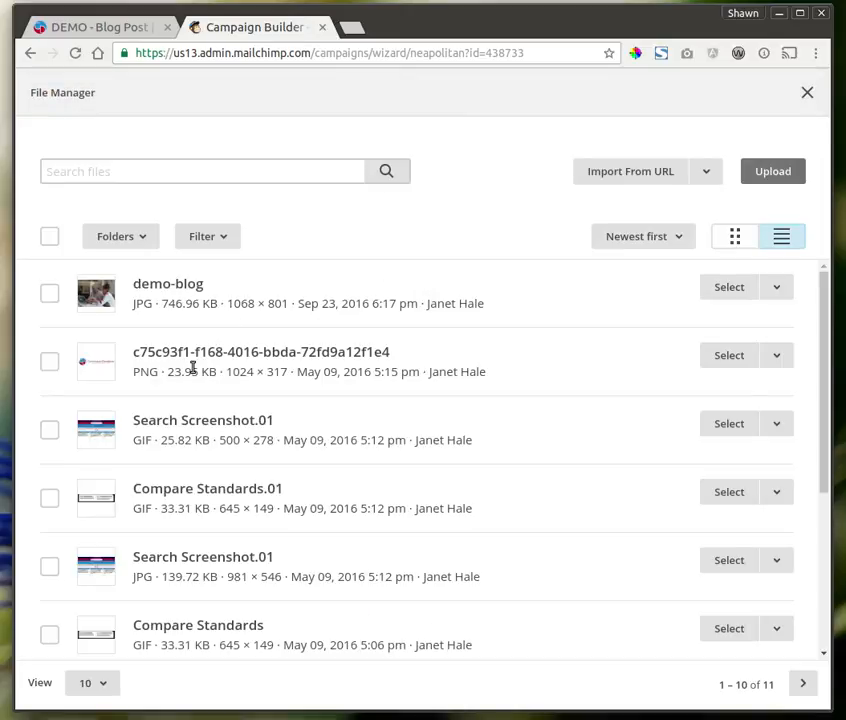
pyautogui.scroll(-5, 190, 372)
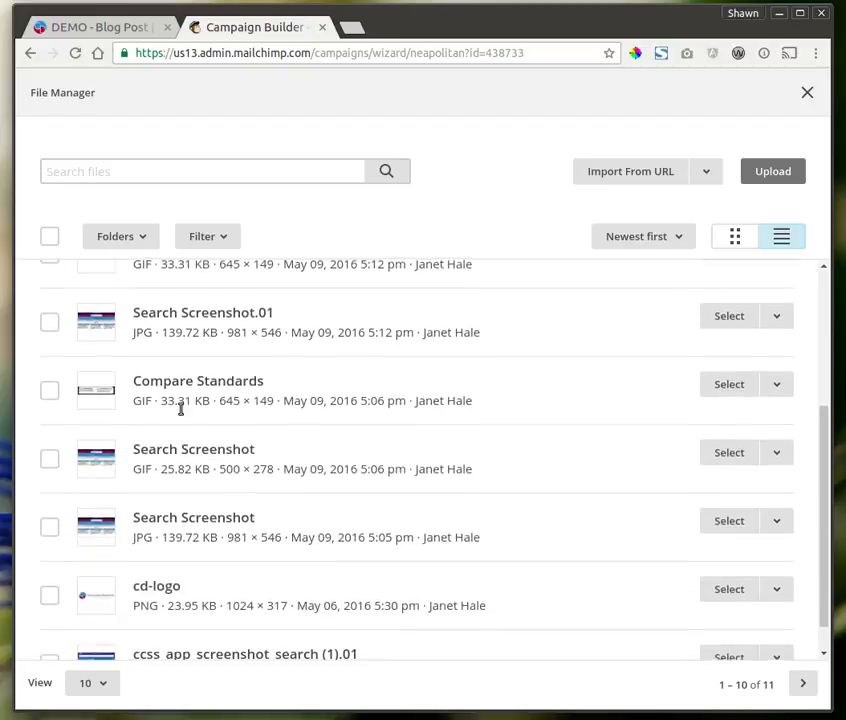
pyautogui.scroll(-1, 180, 408)
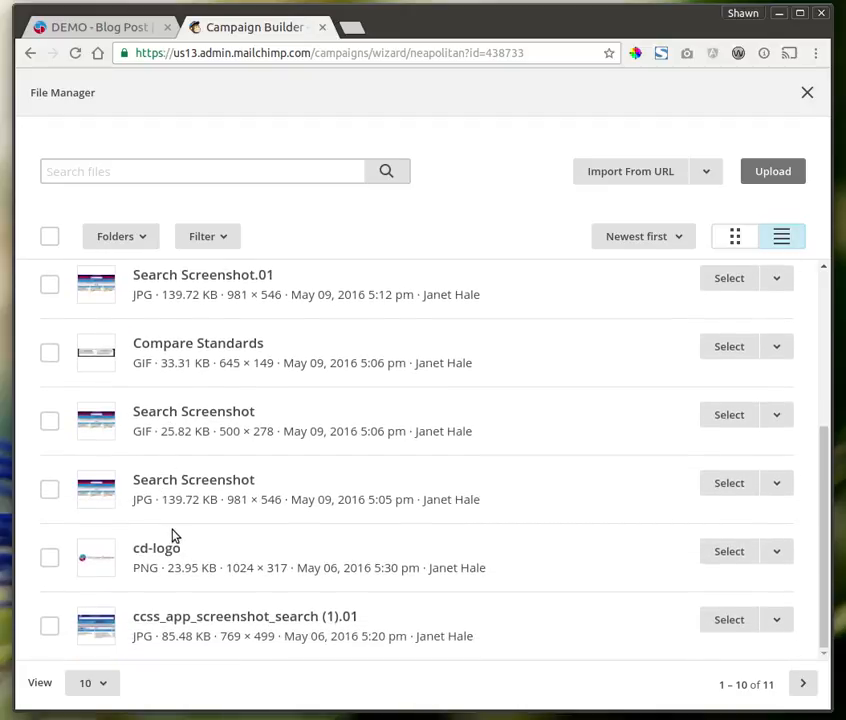
pyautogui.scroll(1, 175, 550)
pyautogui.scroll(-1, 179, 572)
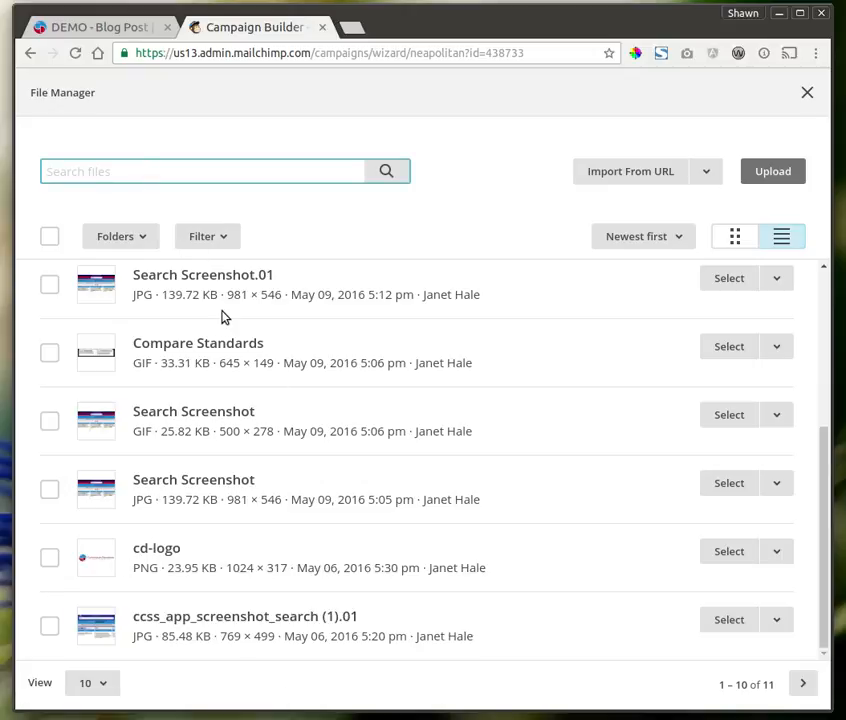
pyautogui.write('cd-logo')
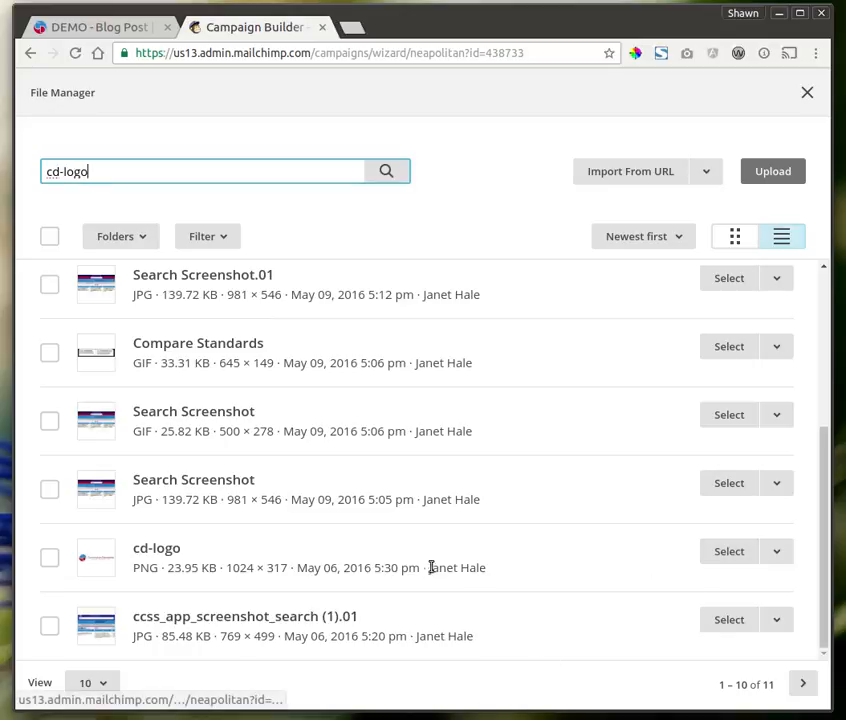
pyautogui.click(727, 553)
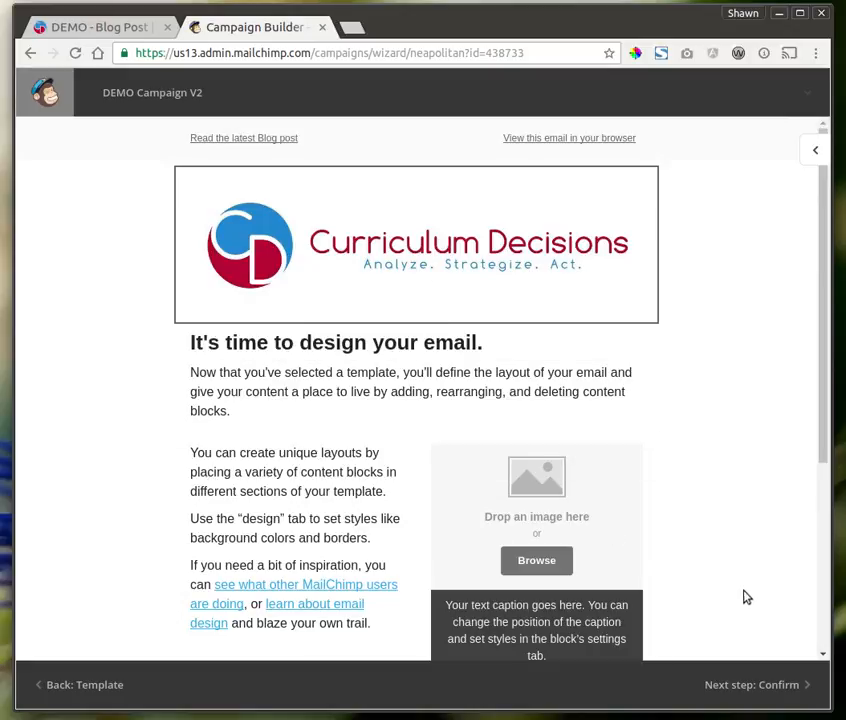
# Step: Open the text block directly below the logo for editing
pyautogui.scroll(-2, 740, 594)
pyautogui.scroll(2, 738, 593)
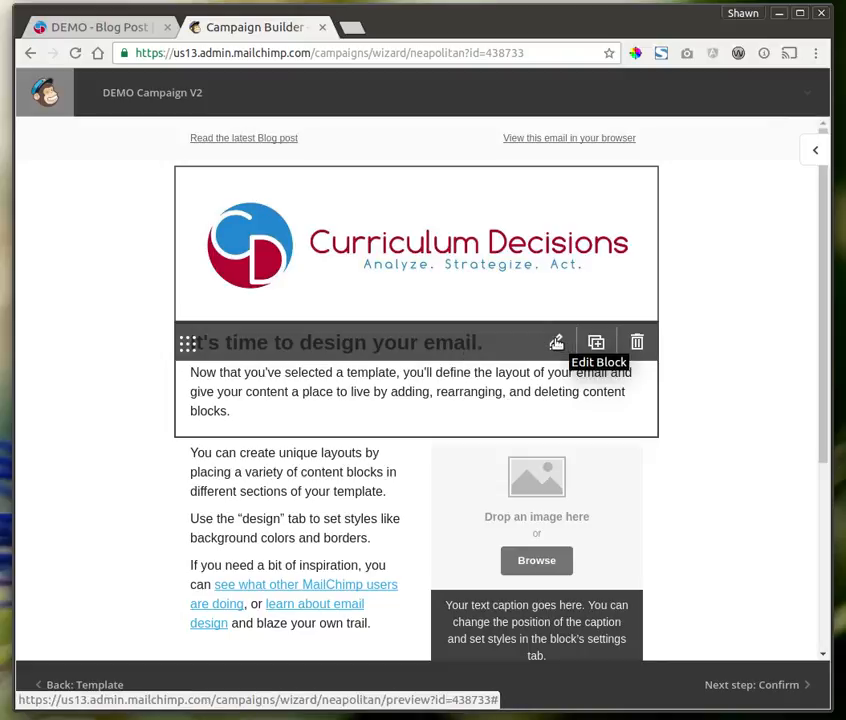
pyautogui.click(556, 343)
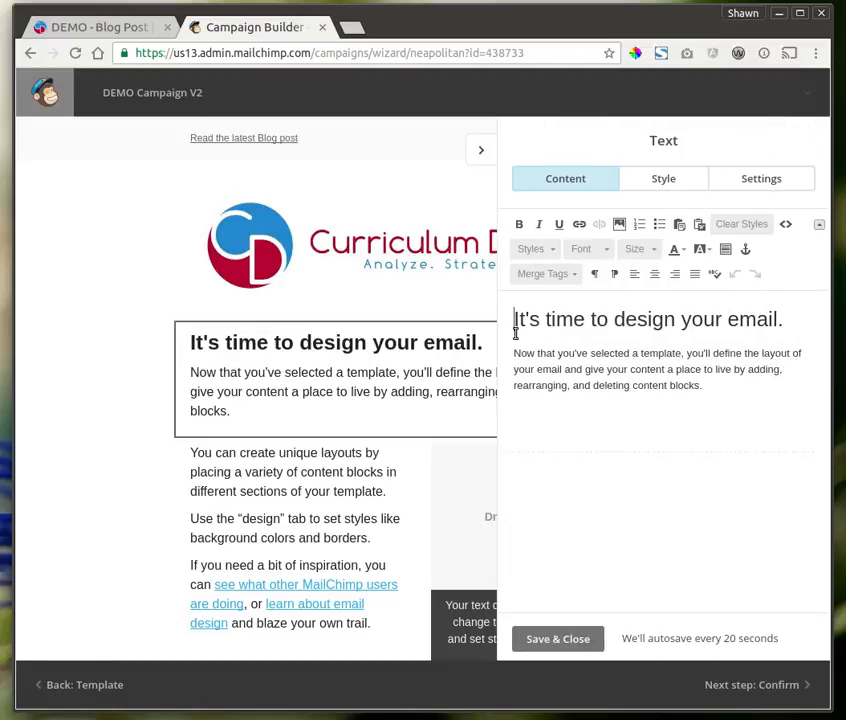
# Step: Try to link the heading "It's time to design your email." to the copied blog post web address
pyautogui.click(66, 30)
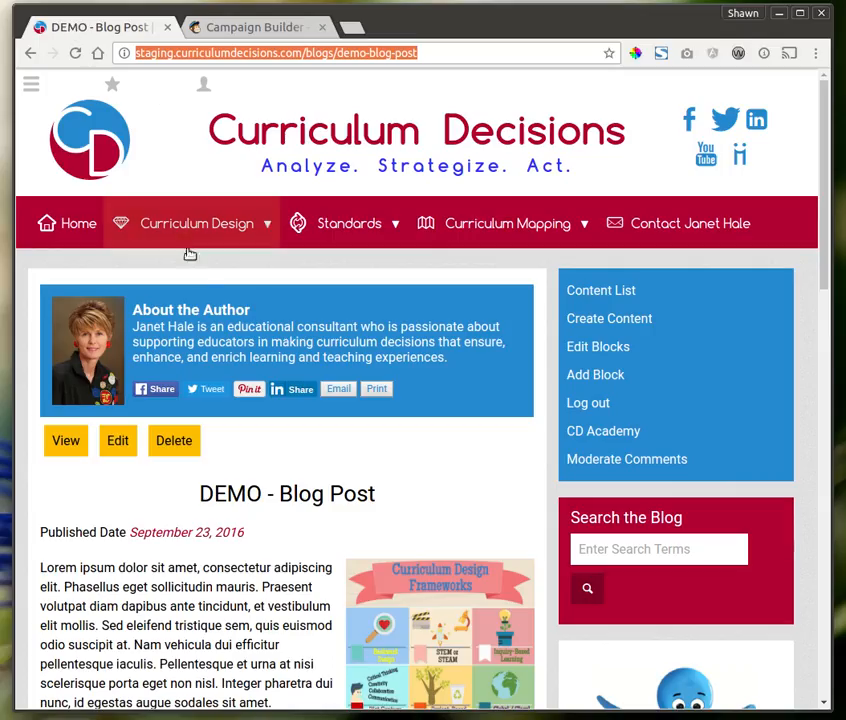
pyautogui.click(214, 28)
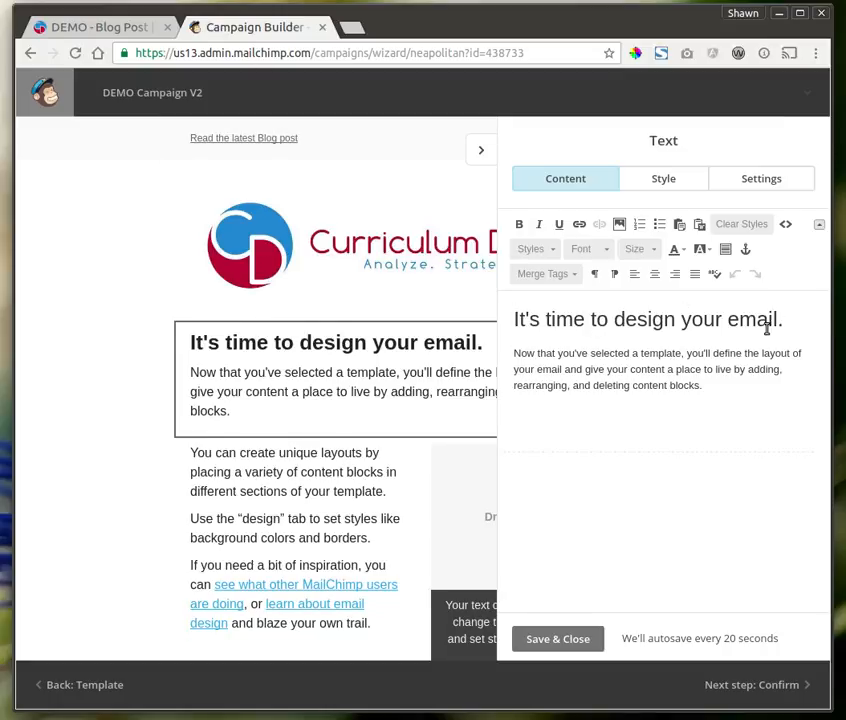
pyautogui.moveTo(794, 318); pyautogui.dragTo(427, 310)
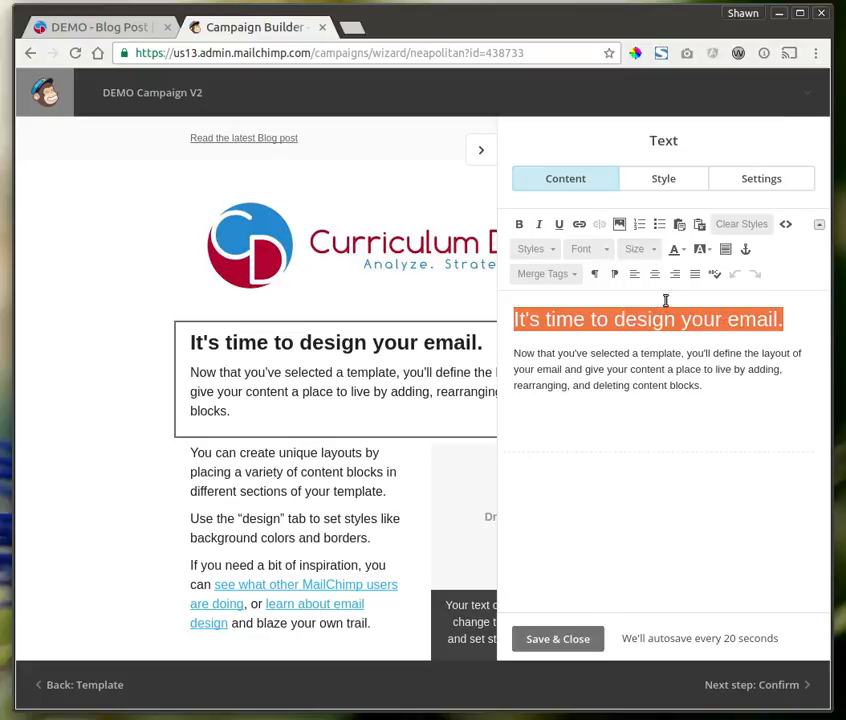
pyautogui.click(582, 229)
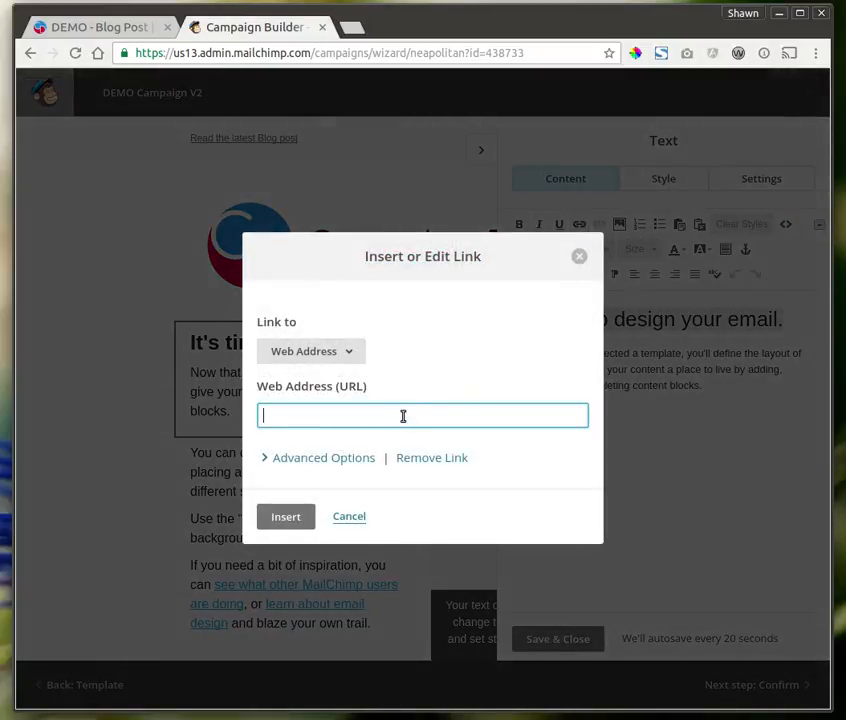
pyautogui.hotkey('ctrl', 'v')
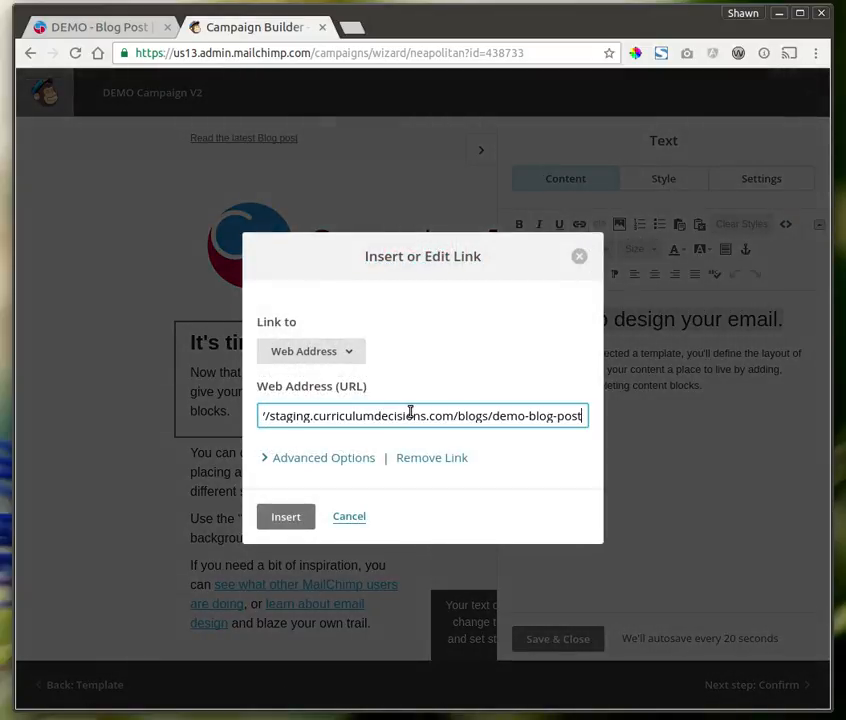
pyautogui.click(287, 517)
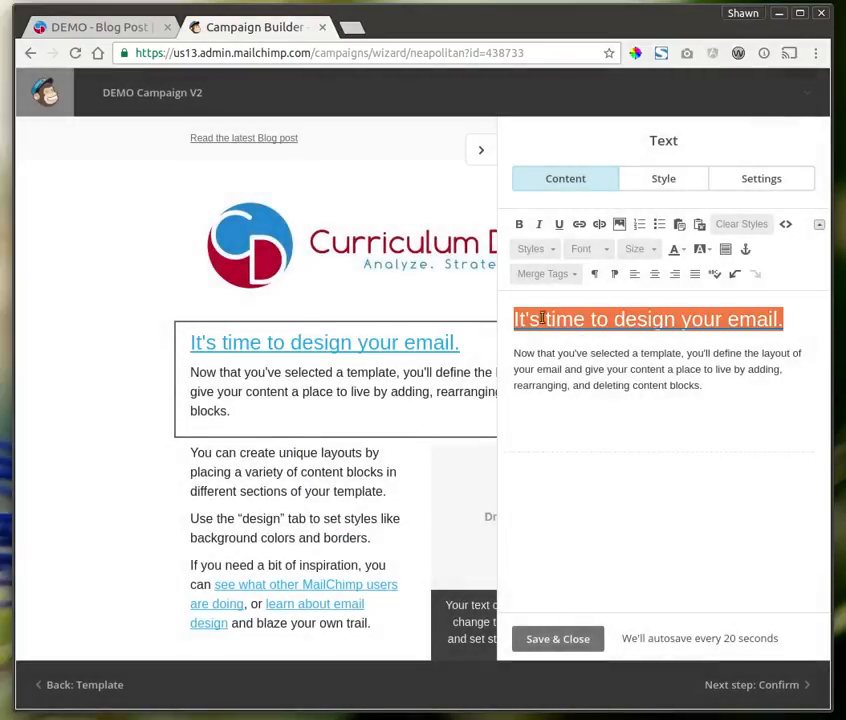
# Step: Switch to the Curriculum Decisions website and copy the blog post's title, "DEMO - Blog Post"
pyautogui.click(94, 27)
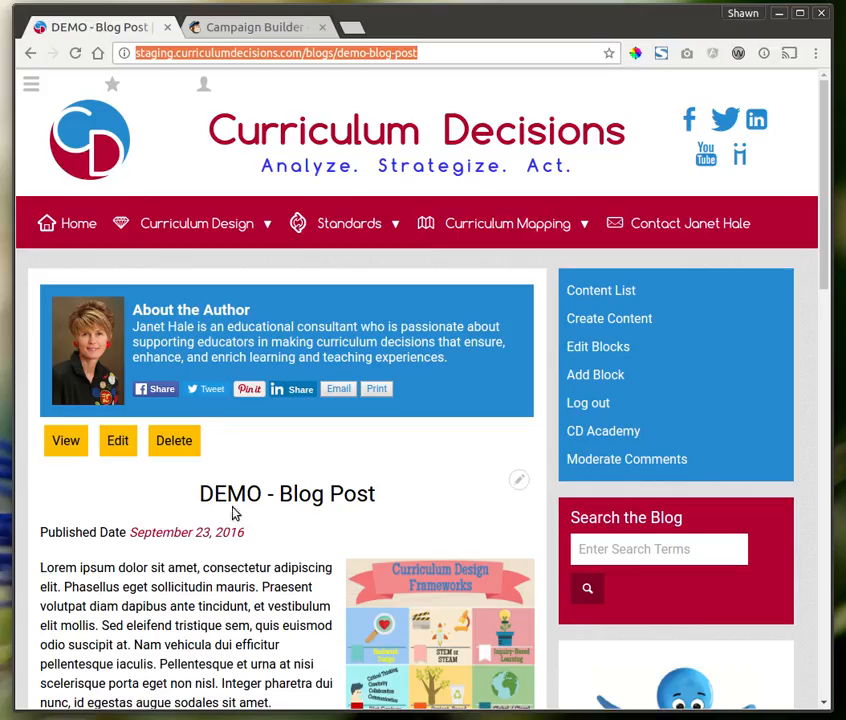
pyautogui.moveTo(198, 497); pyautogui.dragTo(377, 494)
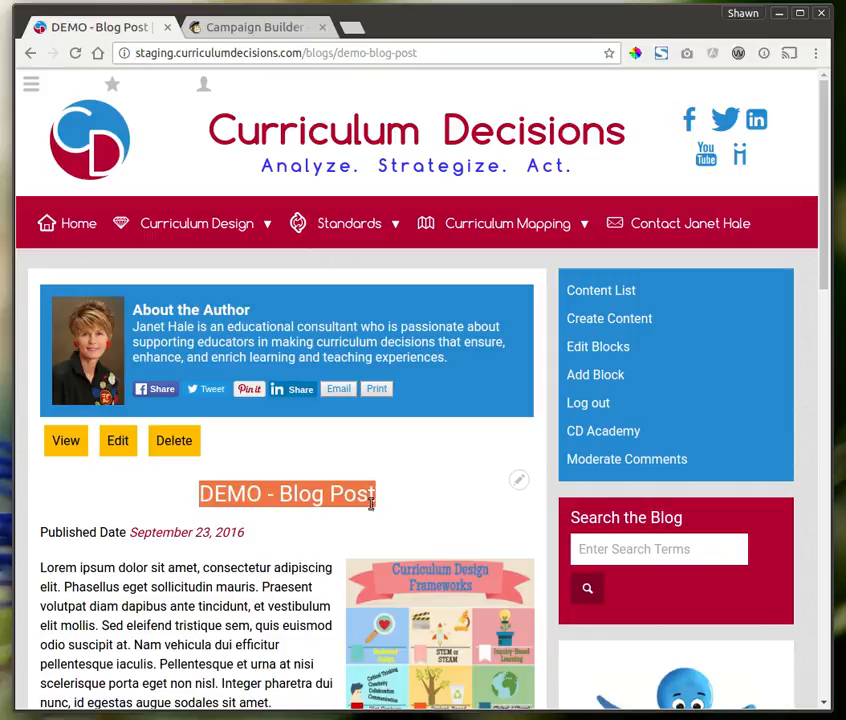
pyautogui.rightClick(343, 496)
pyautogui.click(352, 502)
pyautogui.click(354, 487)
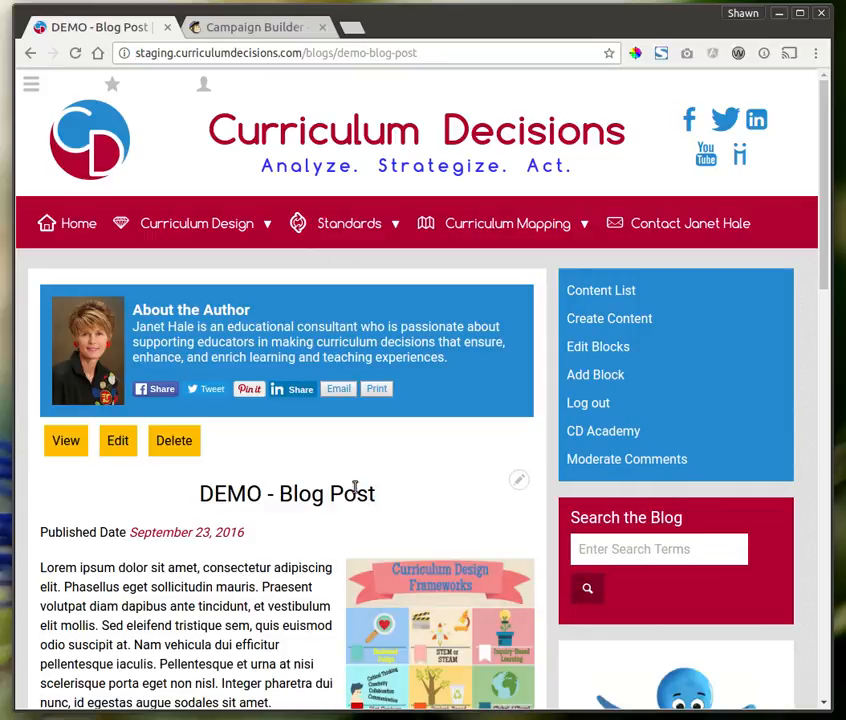
# Step: Return to the MailChimp campaign and replace the text block's heading with the copied title "DEMO - Blog Post"
pyautogui.click(252, 27)
pyautogui.click(601, 353)
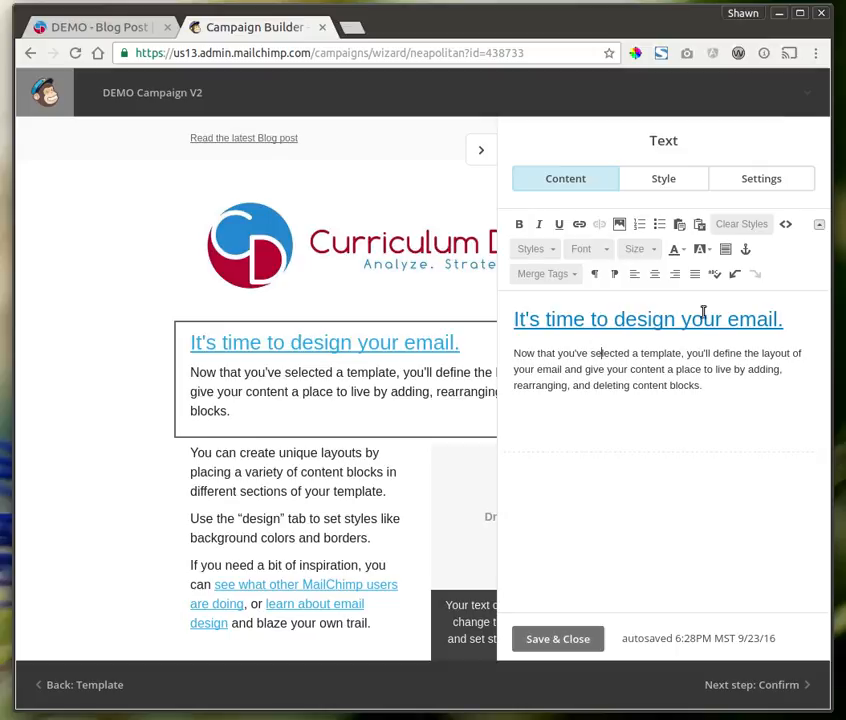
pyautogui.moveTo(778, 322); pyautogui.dragTo(513, 318)
pyautogui.hotkey('ctrl', 'v')
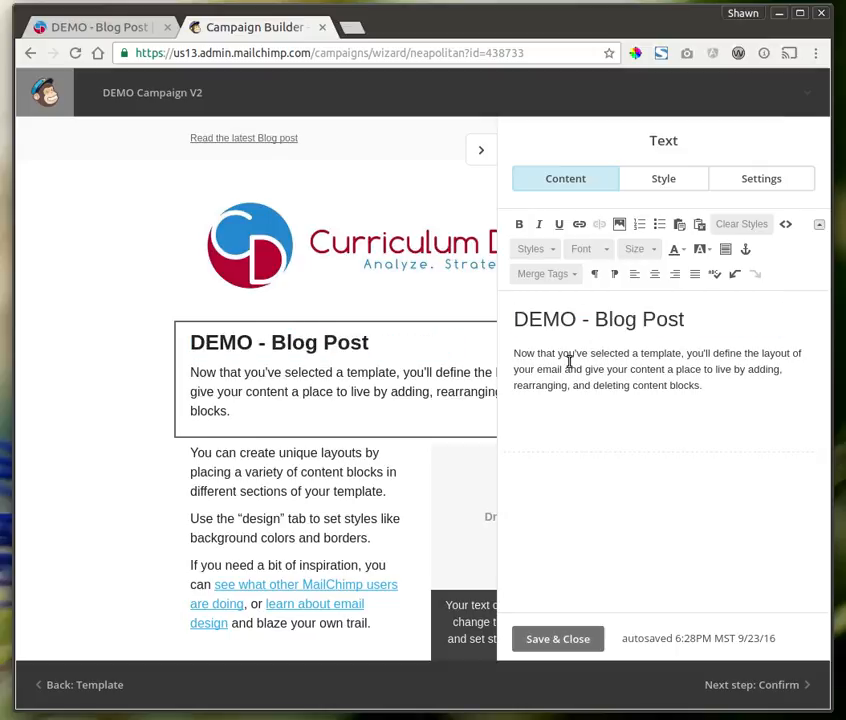
# Step: Copy the blog post's web address from the Curriculum Decisions website and return to the MailChimp campaign
pyautogui.click(113, 30)
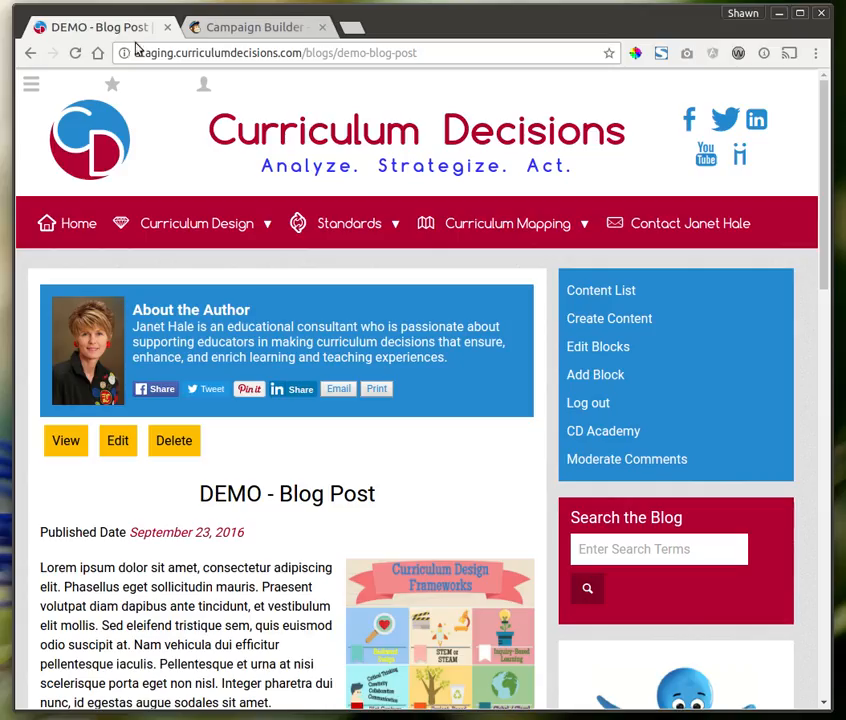
pyautogui.click(203, 57)
pyautogui.rightClick(203, 57)
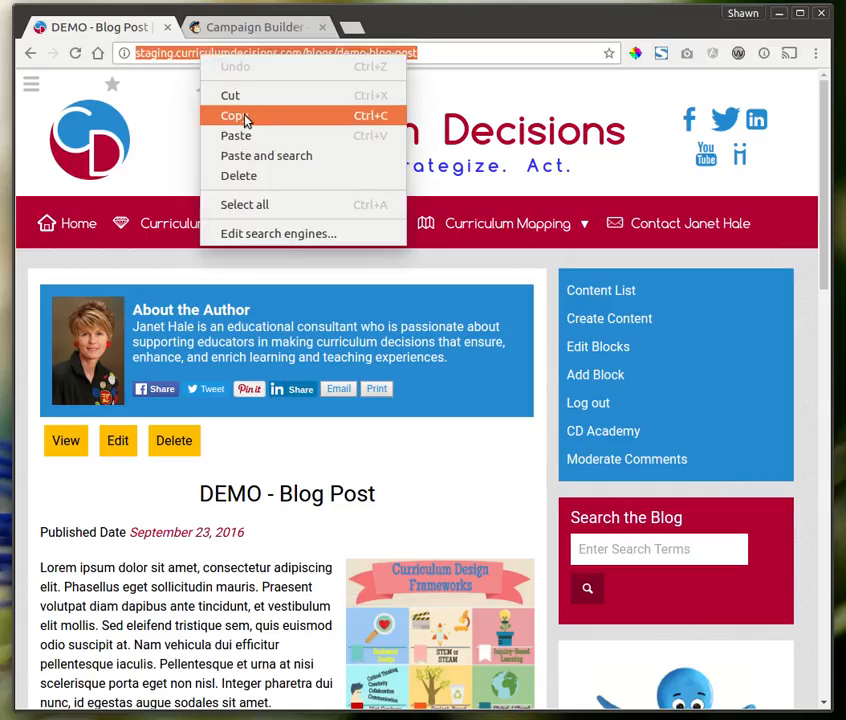
pyautogui.click(251, 117)
pyautogui.click(243, 30)
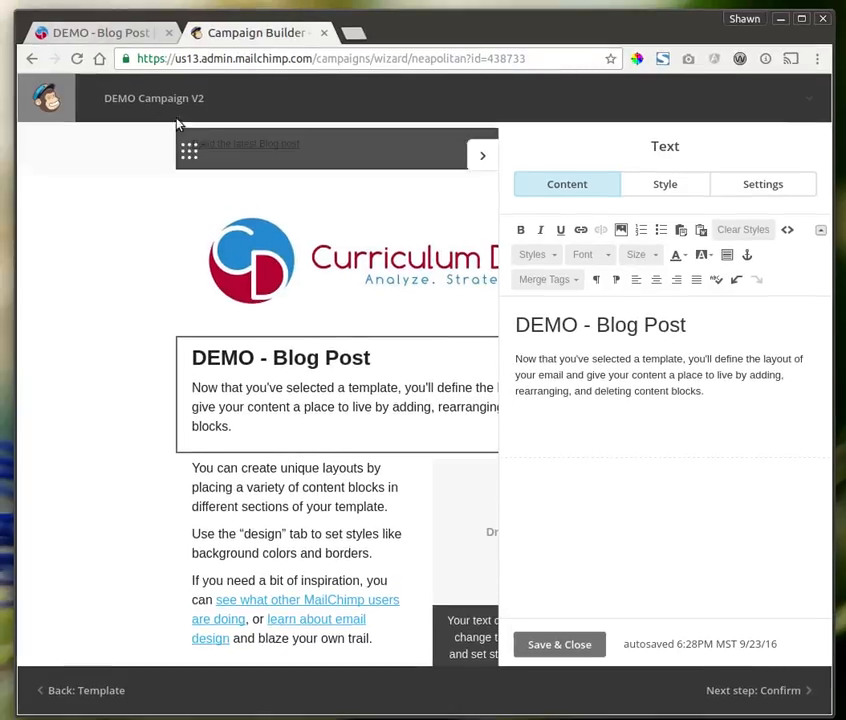
# Step: Switch to the Curriculum Decisions website and copy the post's opening sentences from "Lorem ipsum" through "elit mollis."
pyautogui.click(100, 27)
pyautogui.scroll(-2, 262, 600)
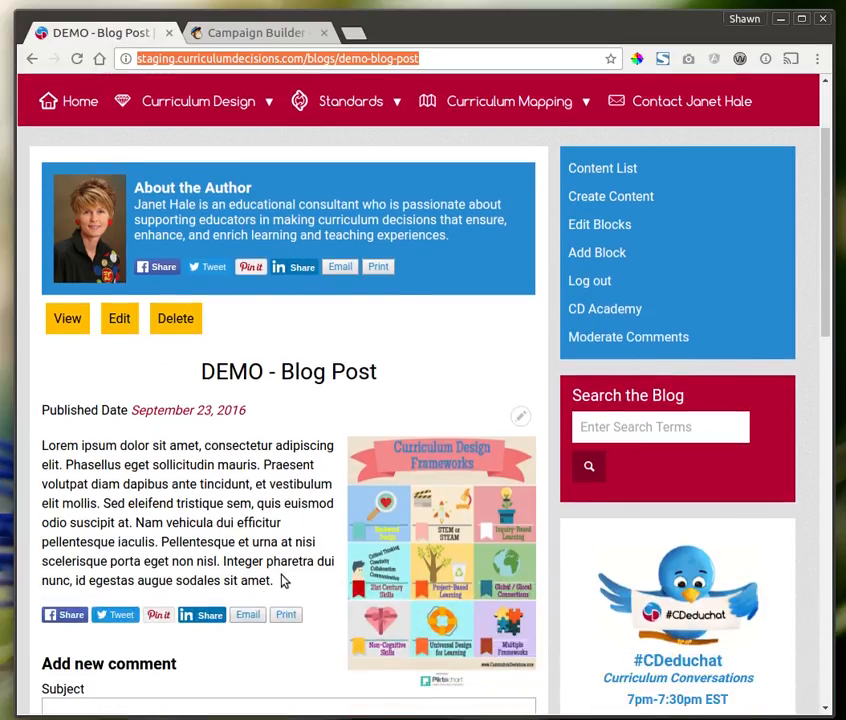
pyautogui.moveTo(282, 580); pyautogui.dragTo(45, 443)
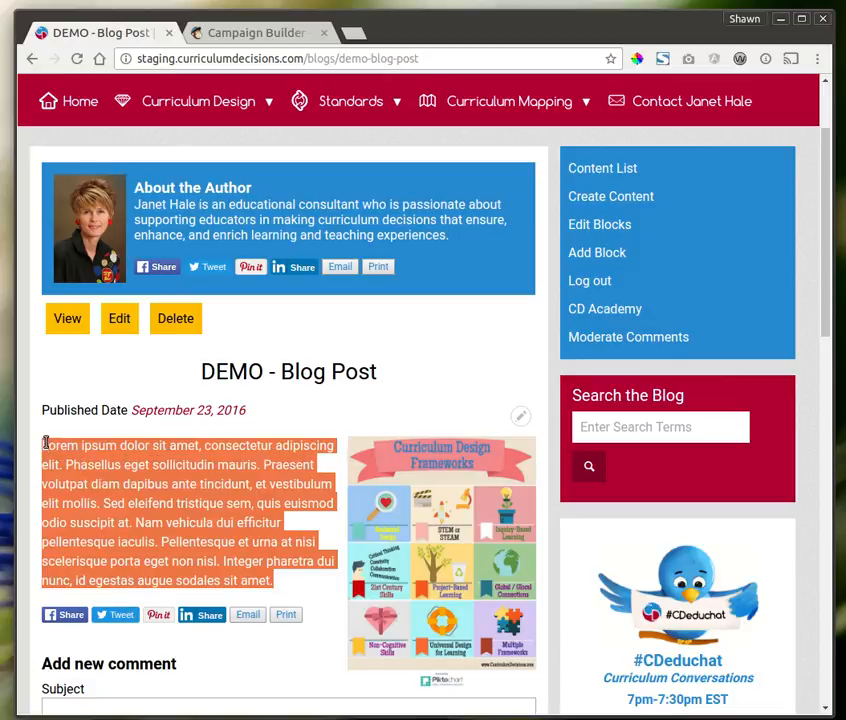
pyautogui.click(42, 443)
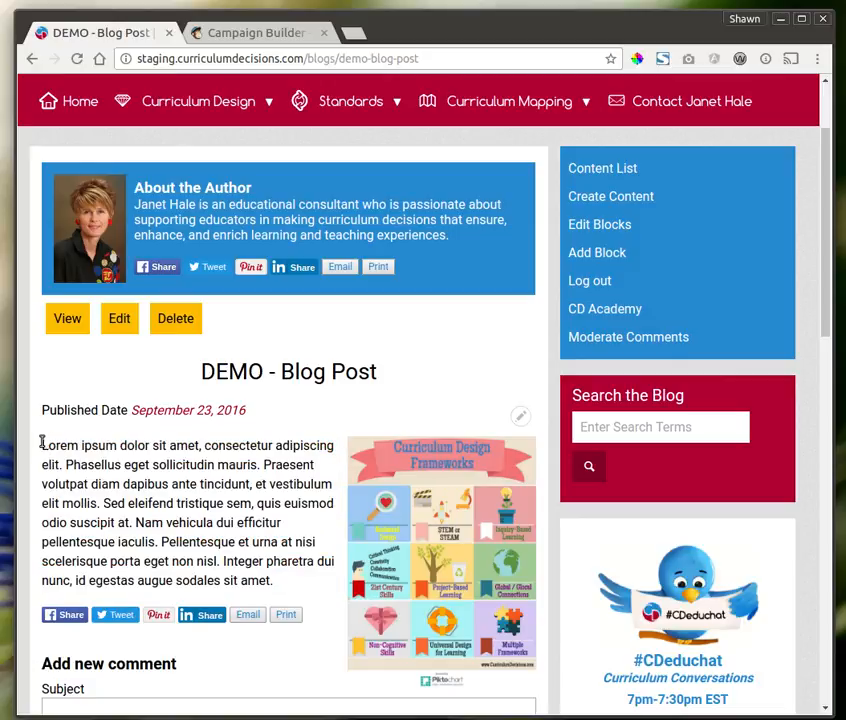
pyautogui.moveTo(42, 443); pyautogui.dragTo(98, 503)
pyautogui.rightClick(101, 503)
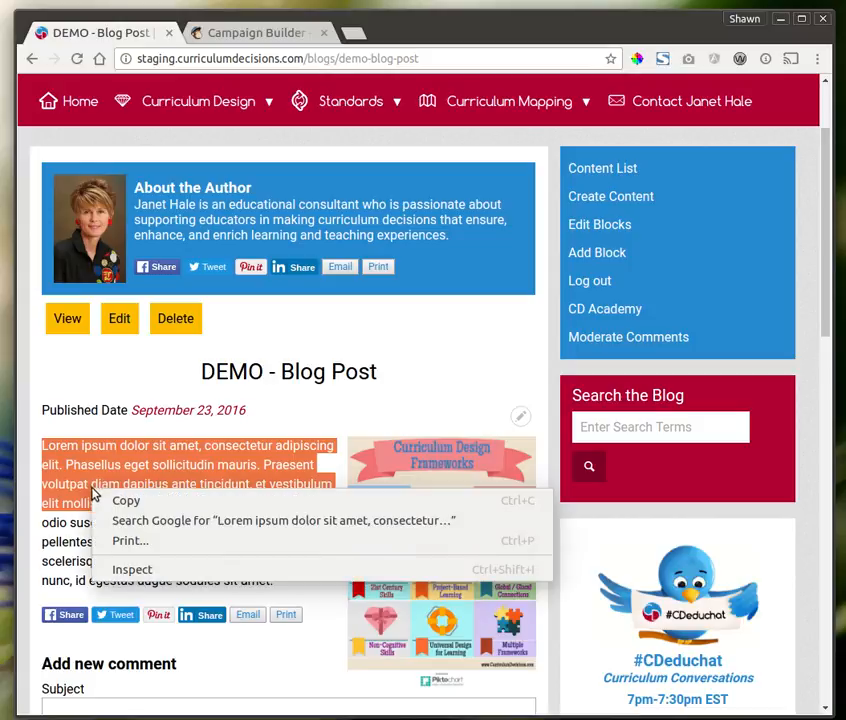
pyautogui.click(112, 502)
pyautogui.scroll(-1, 93, 566)
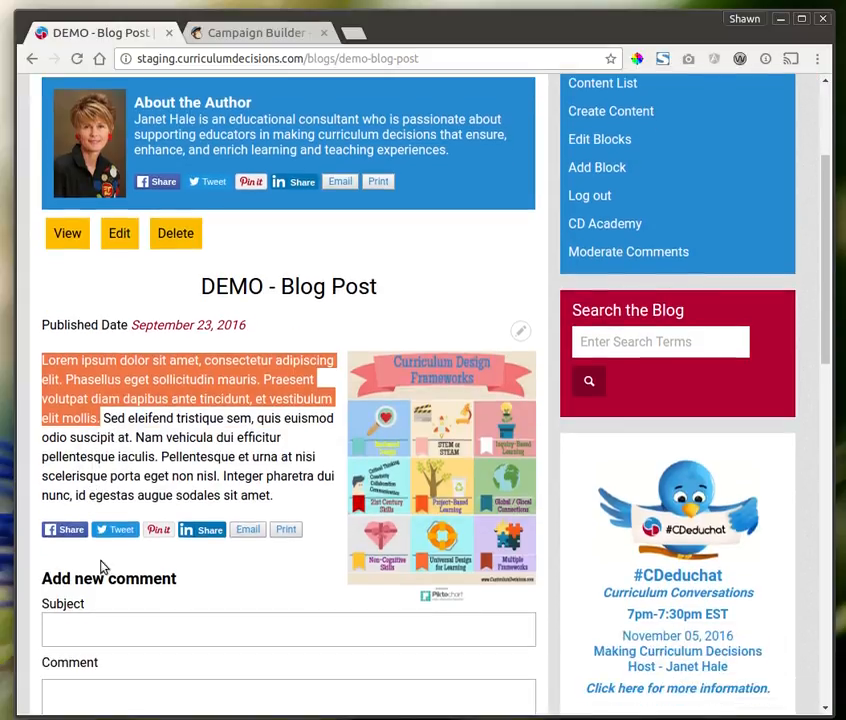
# Step: Return to the MailChimp campaign and replace the placeholder paragraph under the heading with the copied post excerpt
pyautogui.click(230, 38)
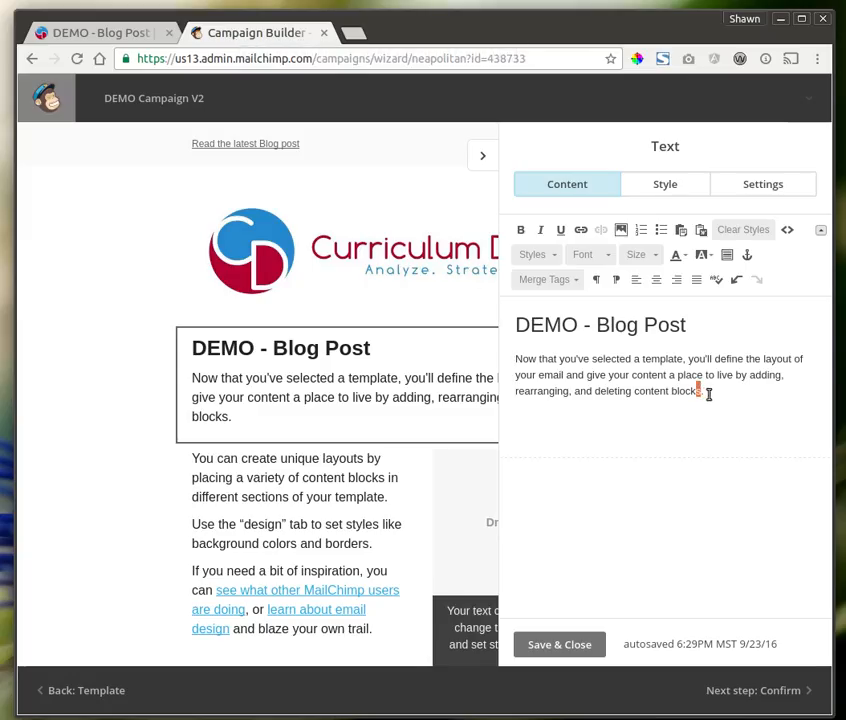
pyautogui.moveTo(708, 394); pyautogui.dragTo(509, 357)
pyautogui.hotkey('ctrl', 'v')
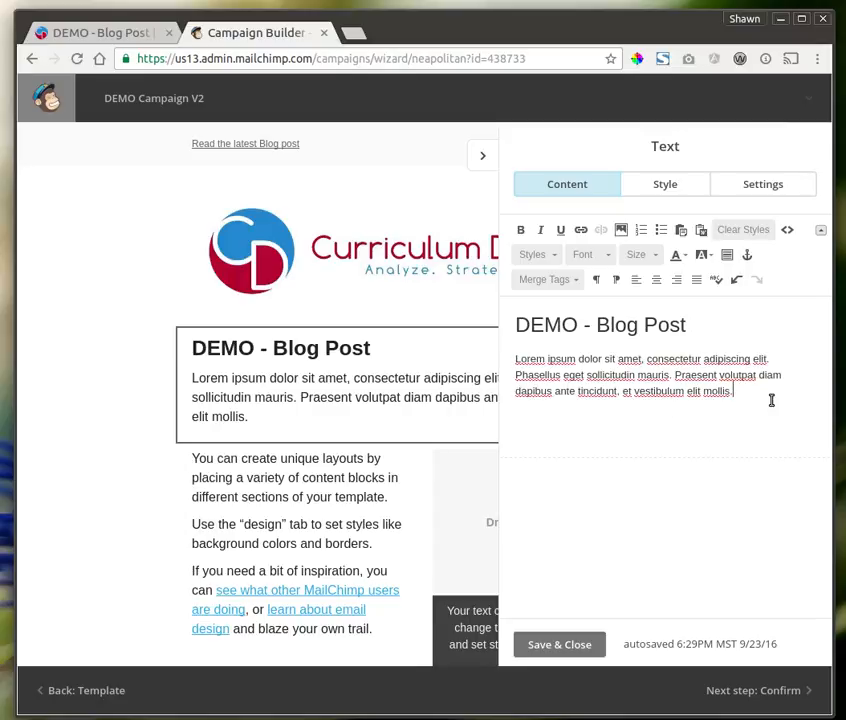
# Step: Add the line "Read the full post at:" below the excerpt, separated from it by a blank line
pyautogui.press('Return')
pyautogui.press('Return')
pyautogui.write('Read t')
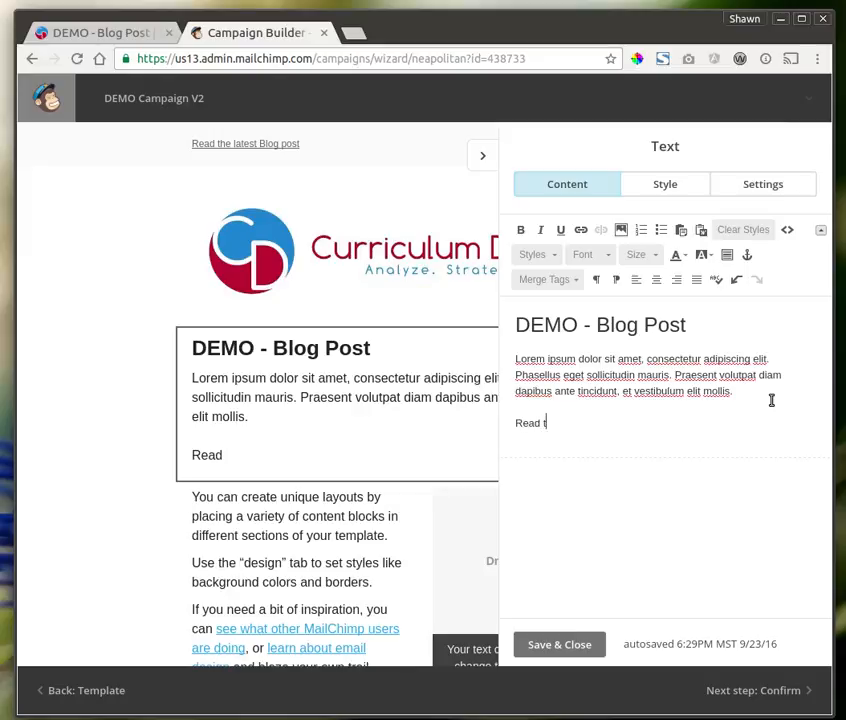
pyautogui.write('he full post at:')
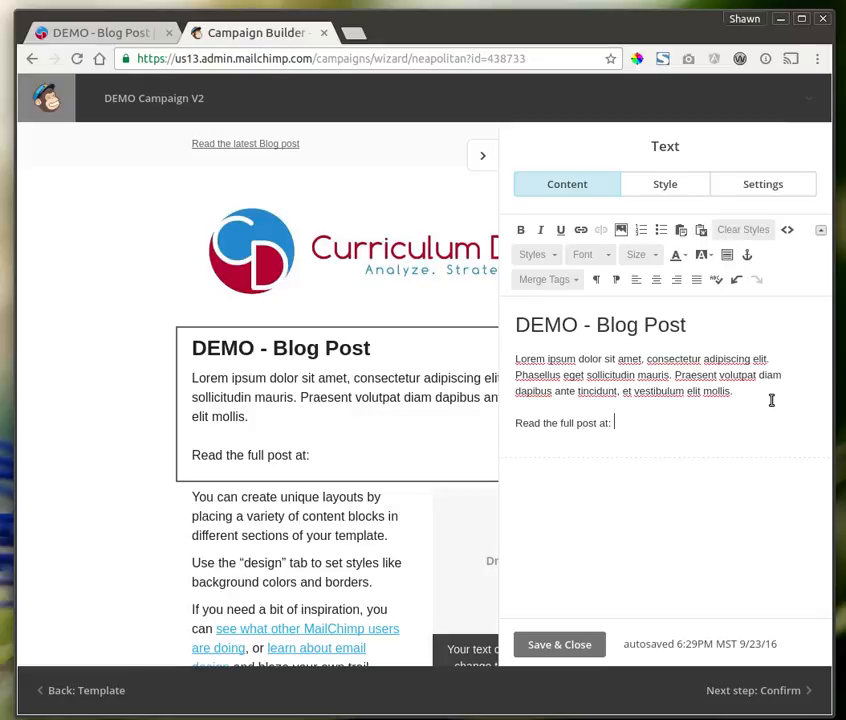
# Step: Copy the post's web address from the Curriculum Decisions website and paste it after "Read the full post at:" in the MailChimp text block
pyautogui.click(104, 38)
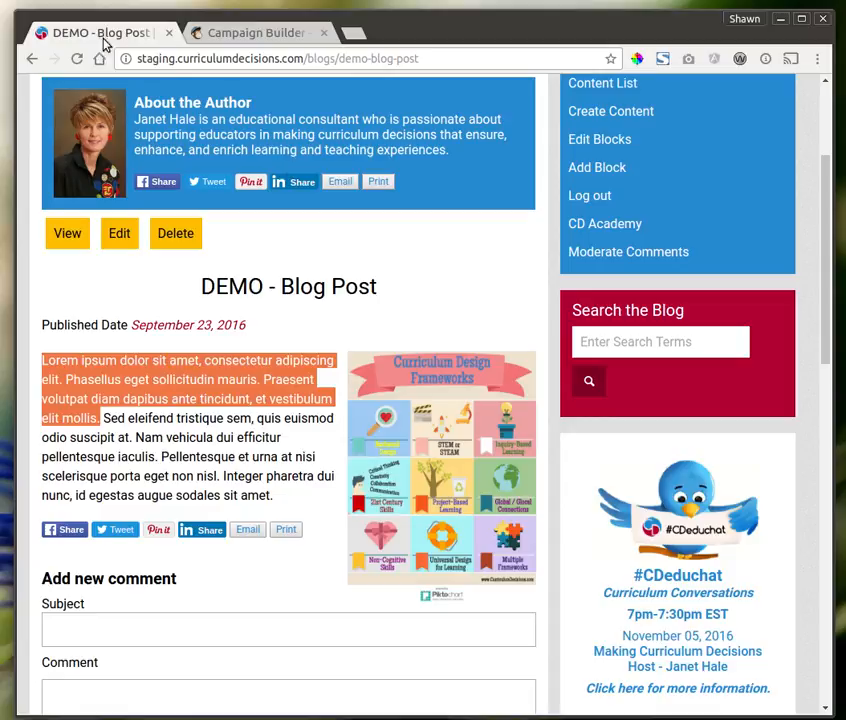
pyautogui.rightClick(245, 58)
pyautogui.click(283, 111)
pyautogui.click(262, 37)
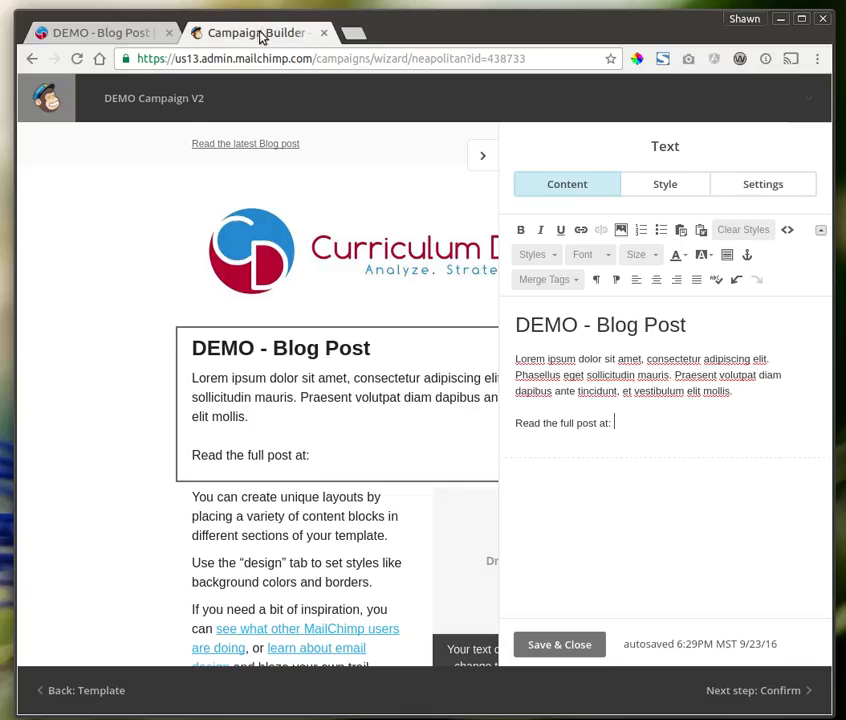
pyautogui.hotkey('ctrl', 'v')
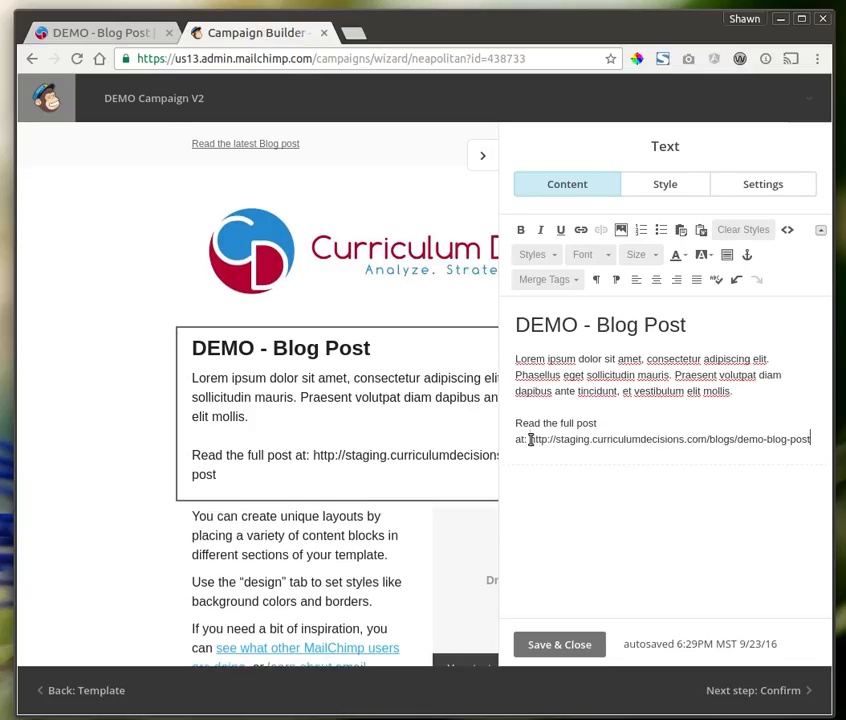
pyautogui.moveTo(530, 439); pyautogui.dragTo(805, 436)
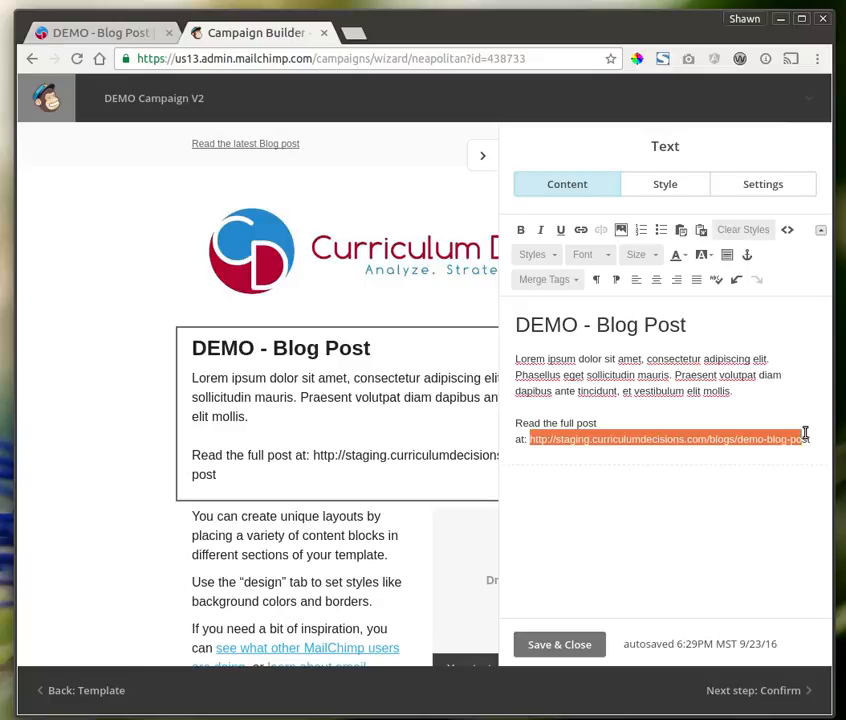
pyautogui.click(580, 230)
pyautogui.hotkey('ctrl', 'v')
pyautogui.click(312, 524)
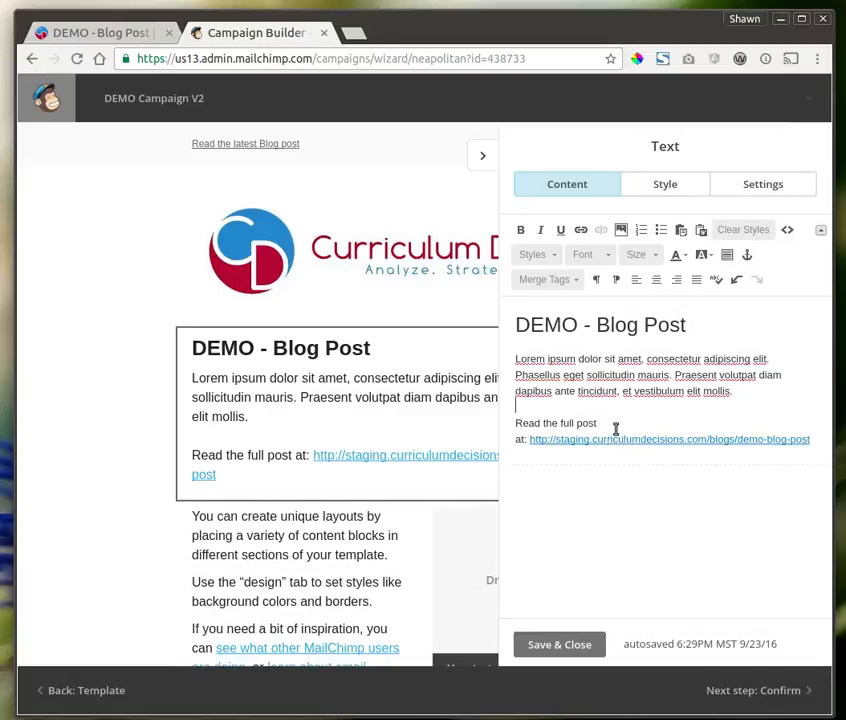
pyautogui.click(616, 427)
# Step: Link the "DEMO - Blog Post" heading to the same blog post address and collapse the text block editor
pyautogui.tripleClick(691, 325)
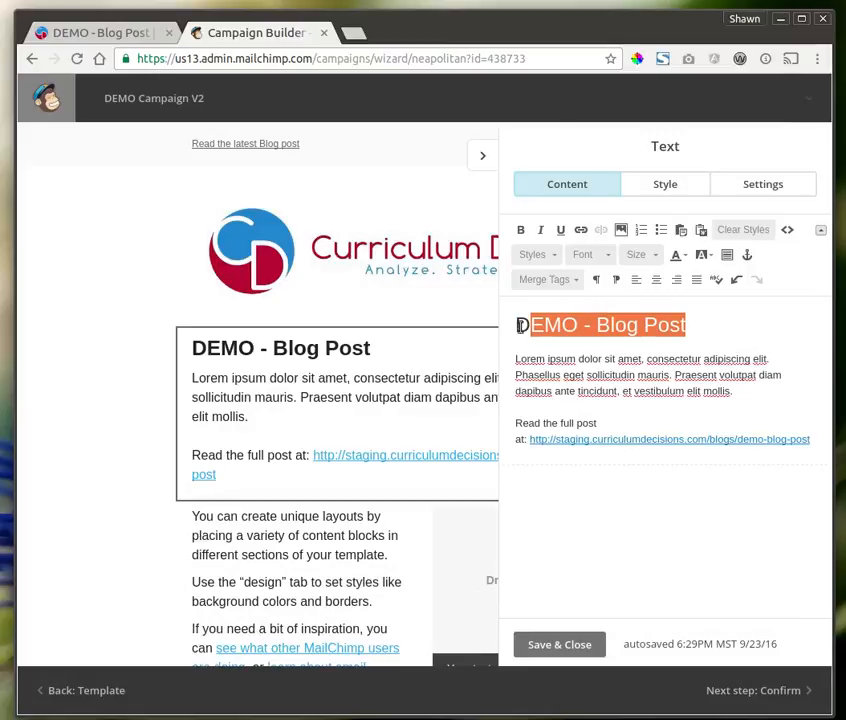
pyautogui.click(581, 230)
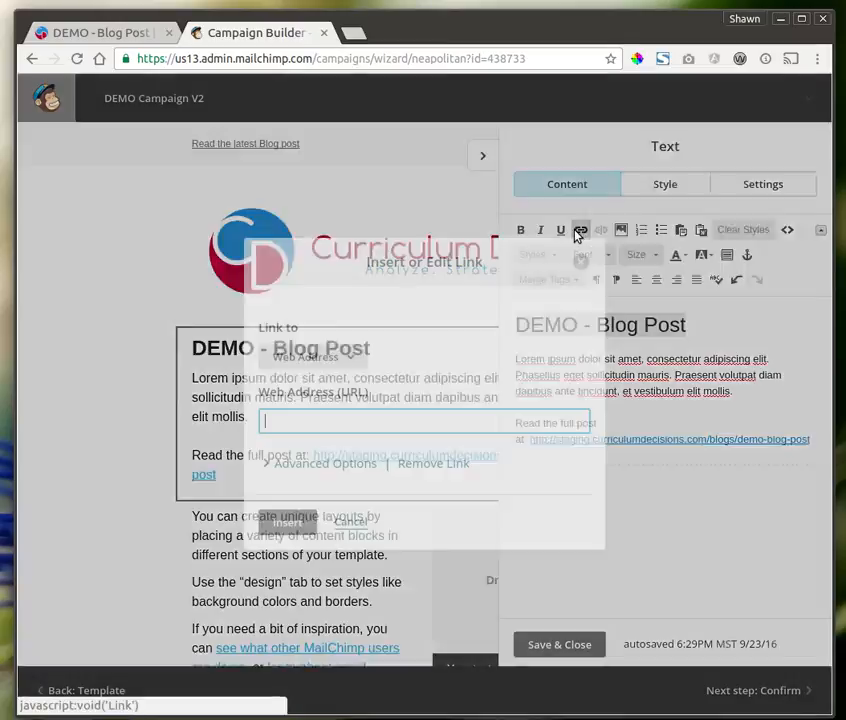
pyautogui.rightClick(325, 432)
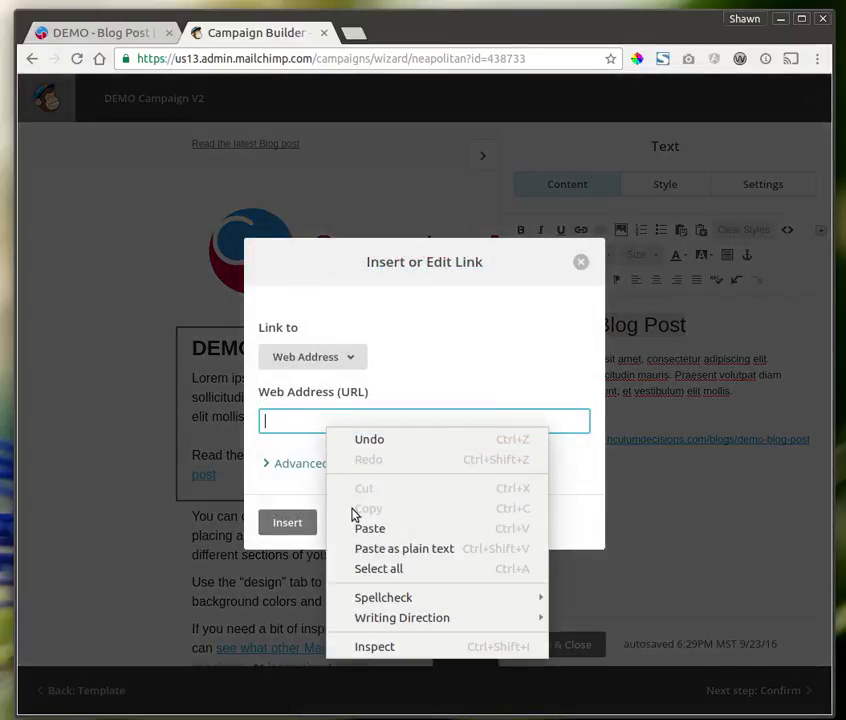
pyautogui.click(366, 527)
pyautogui.click(287, 522)
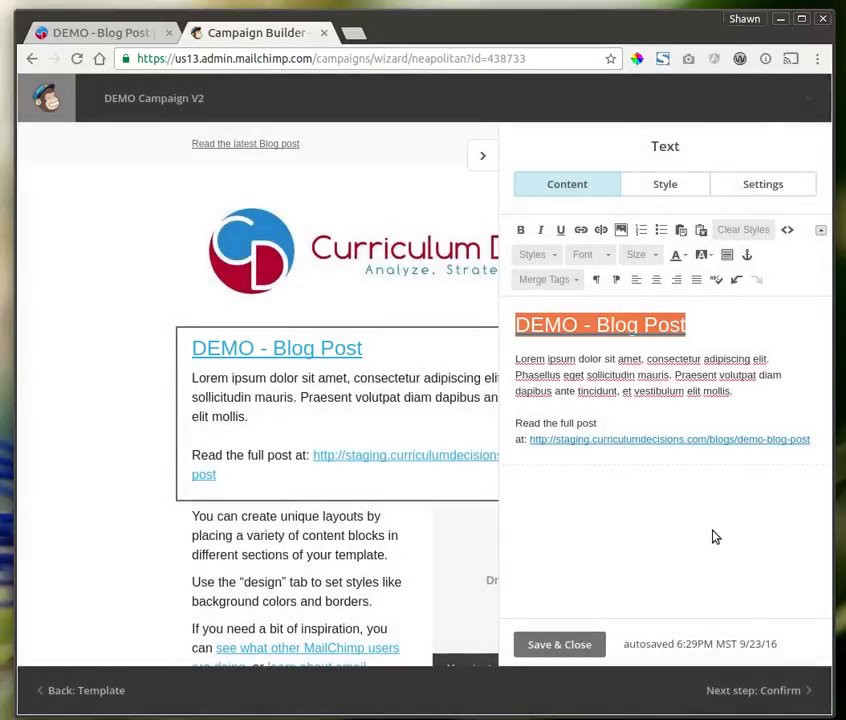
pyautogui.click(730, 393)
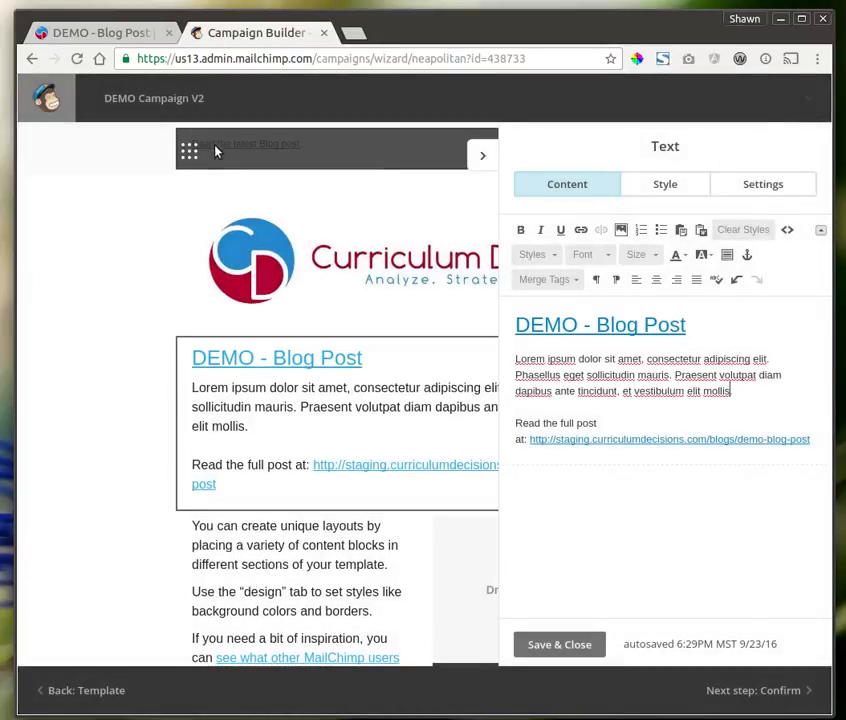
pyautogui.click(483, 163)
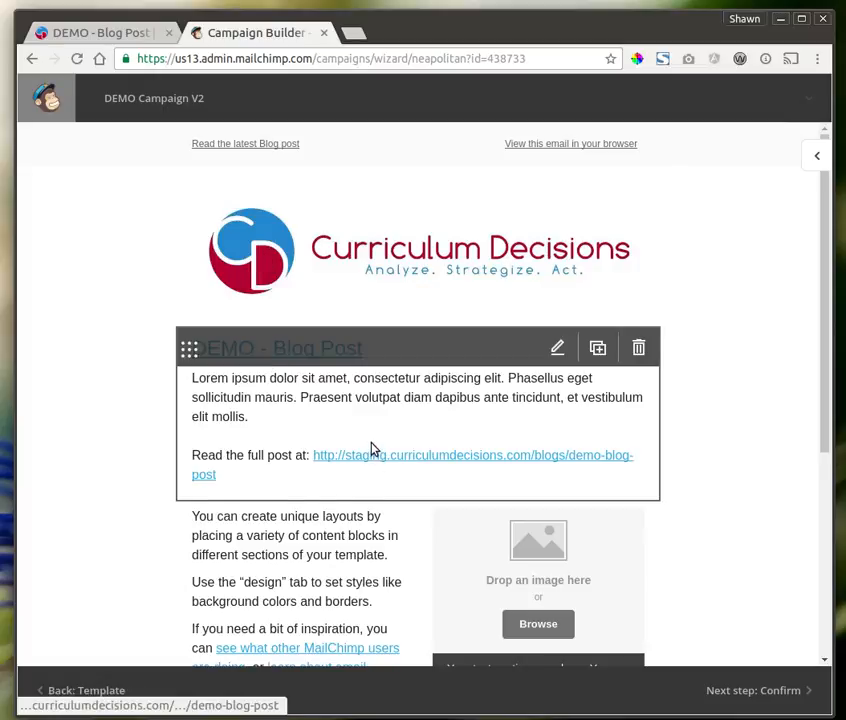
# Step: Upload demo-blog.jpg from the Desktop into the empty image card beside the lower text column
pyautogui.scroll(-3, 375, 452)
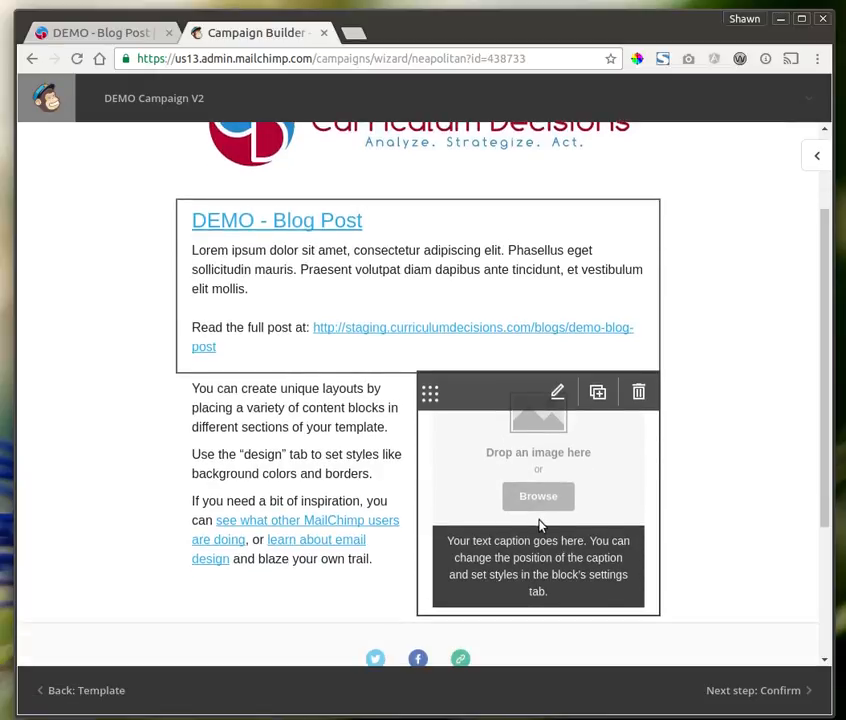
pyautogui.click(541, 505)
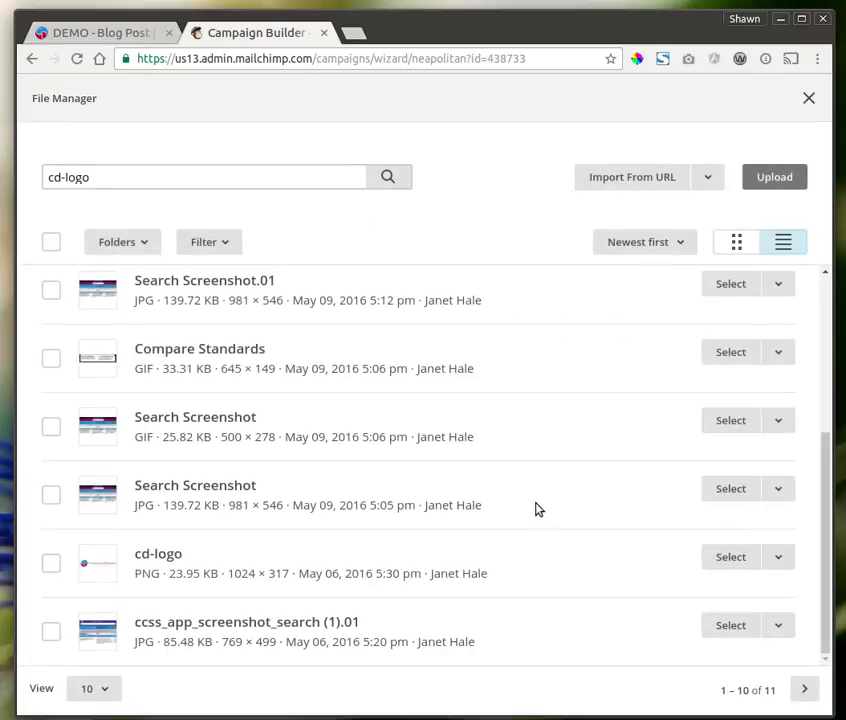
pyautogui.scroll(5, 162, 469)
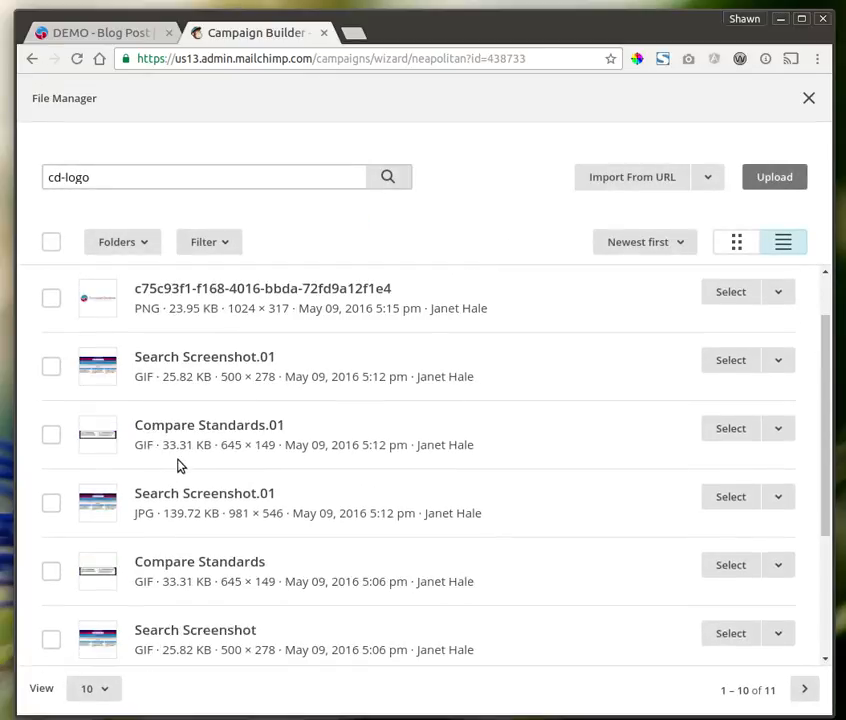
pyautogui.scroll(-1, 430, 320)
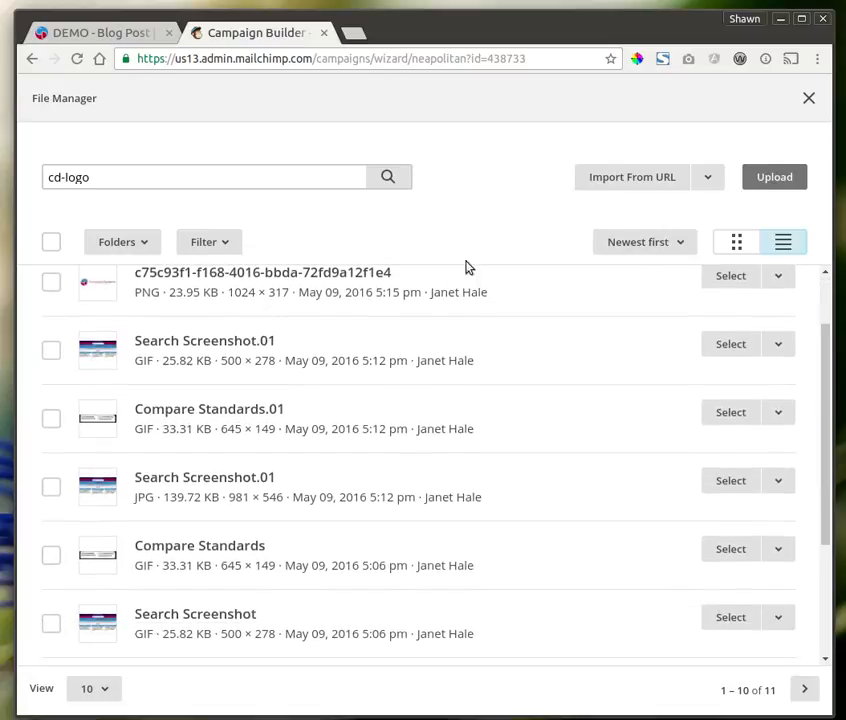
pyautogui.click(790, 180)
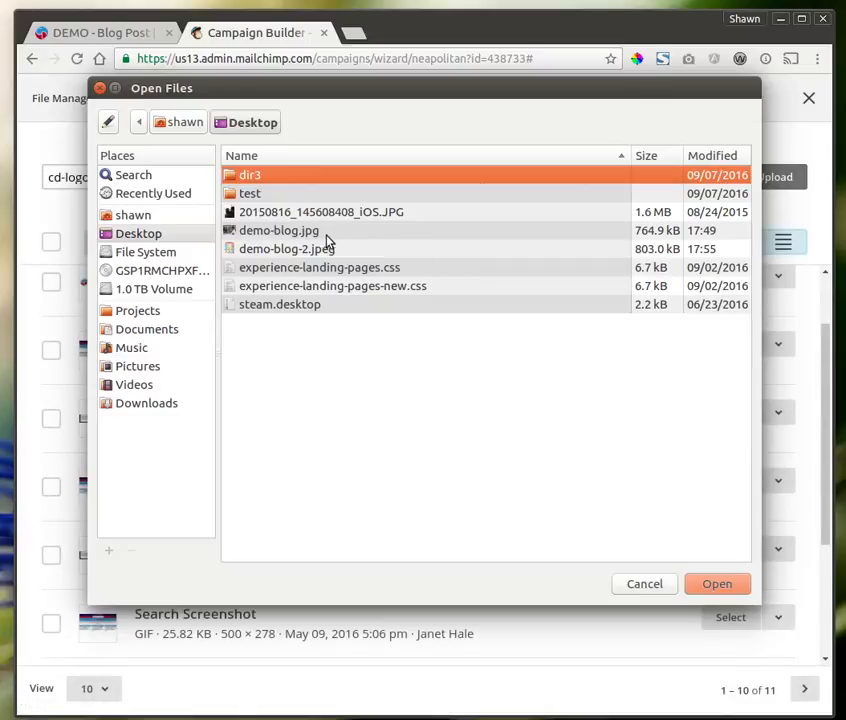
pyautogui.doubleClick(323, 242)
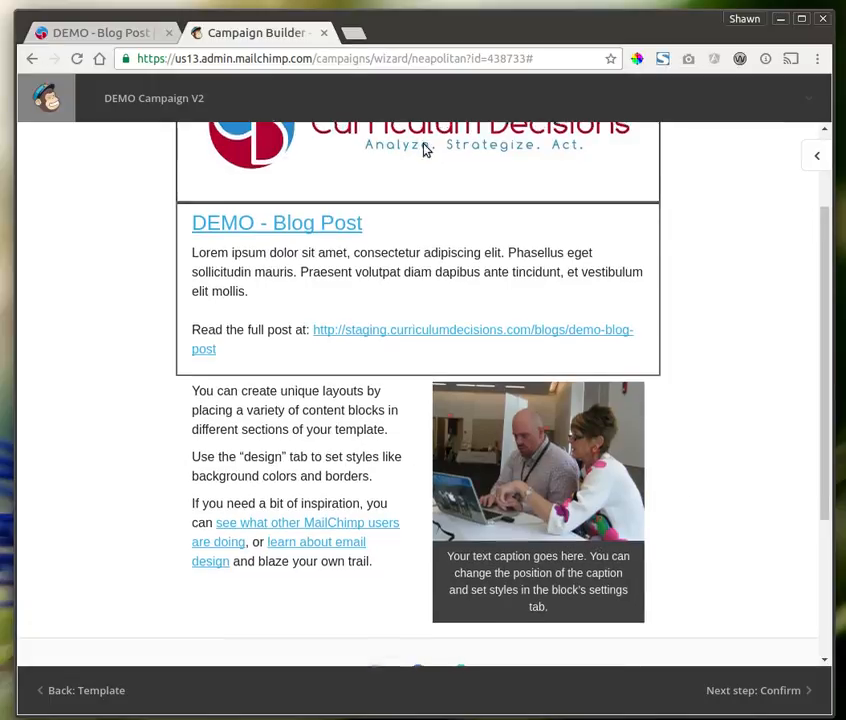
# Step: Replace the image card's placeholder caption with "This is a great post!!!" and save the block
pyautogui.scroll(1, 440, 210)
pyautogui.scroll(-1, 549, 469)
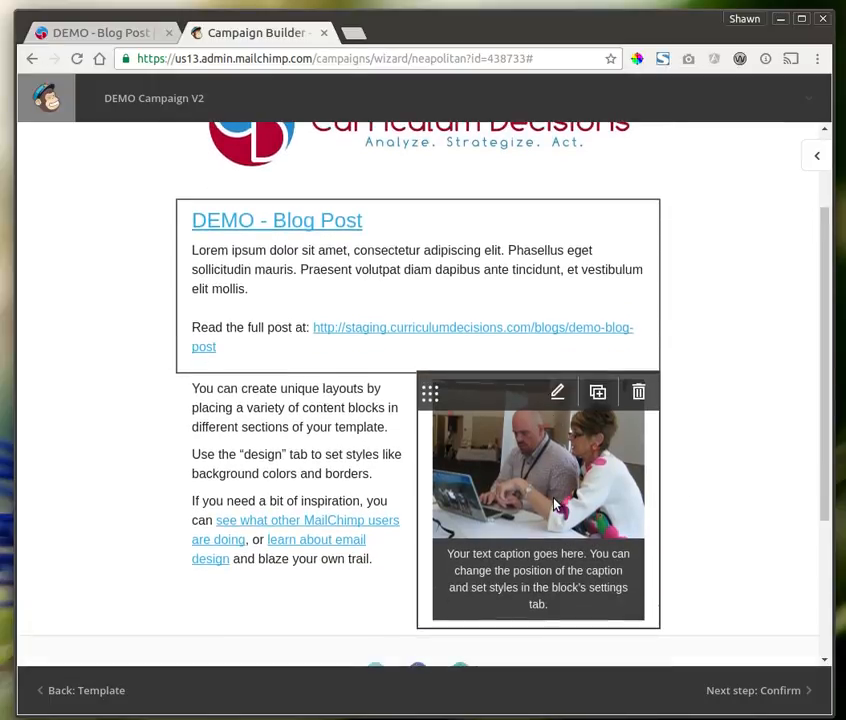
pyautogui.click(557, 556)
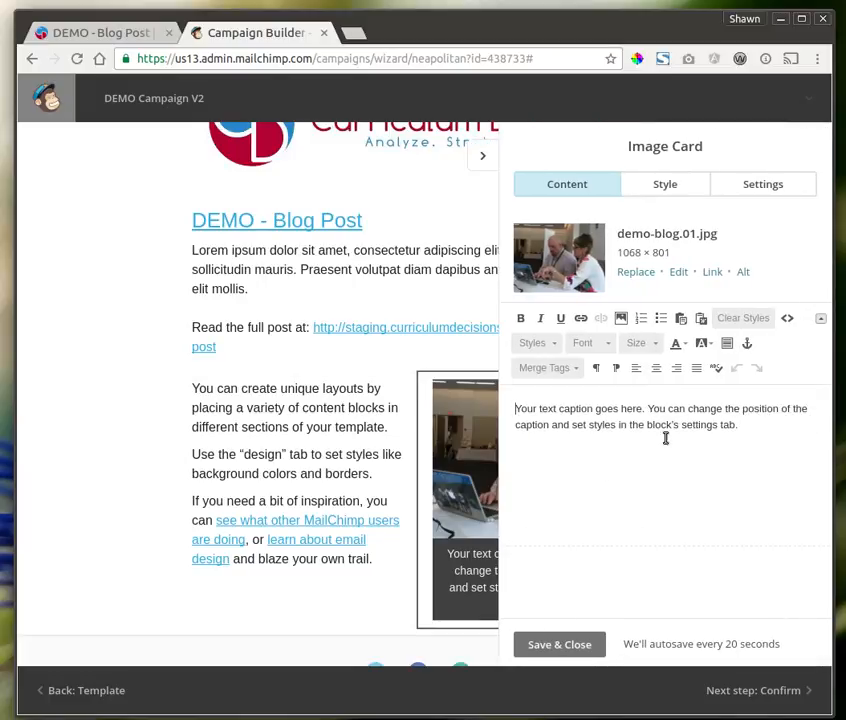
pyautogui.moveTo(743, 429); pyautogui.dragTo(480, 412)
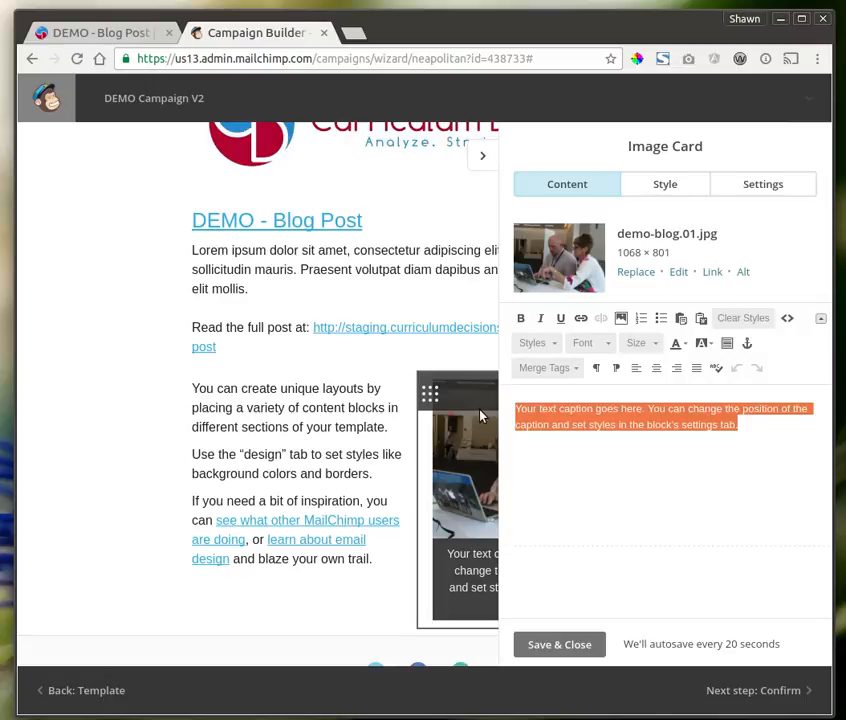
pyautogui.press('BackSpace')
pyautogui.write('T')
pyautogui.press('BackSpace')
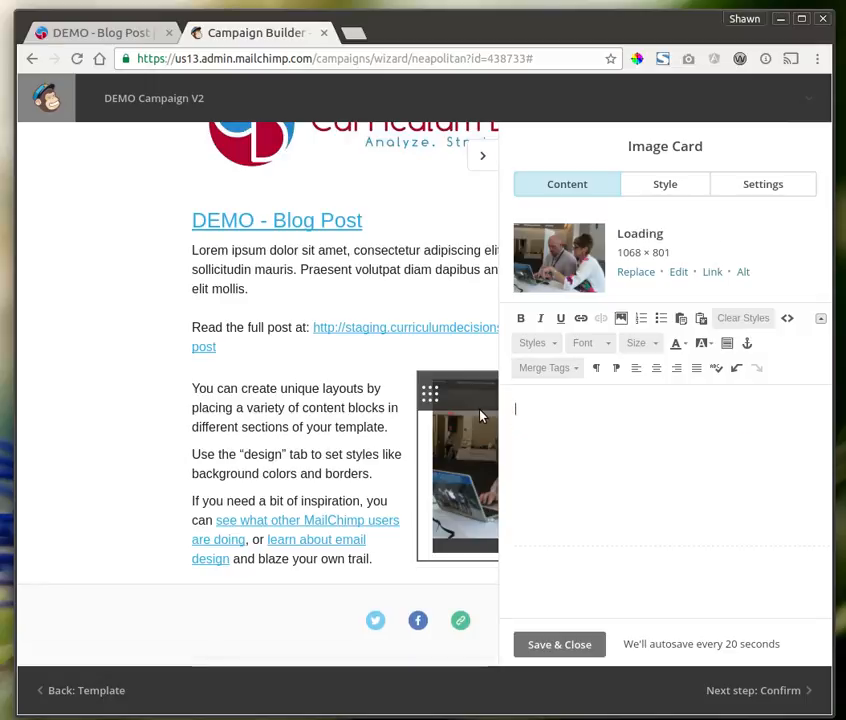
pyautogui.write('http://staging.curriculumdecisions.com/blogs/demo-blog-post')
pyautogui.hotkey('ctrl', 'z')
pyautogui.write('This i')
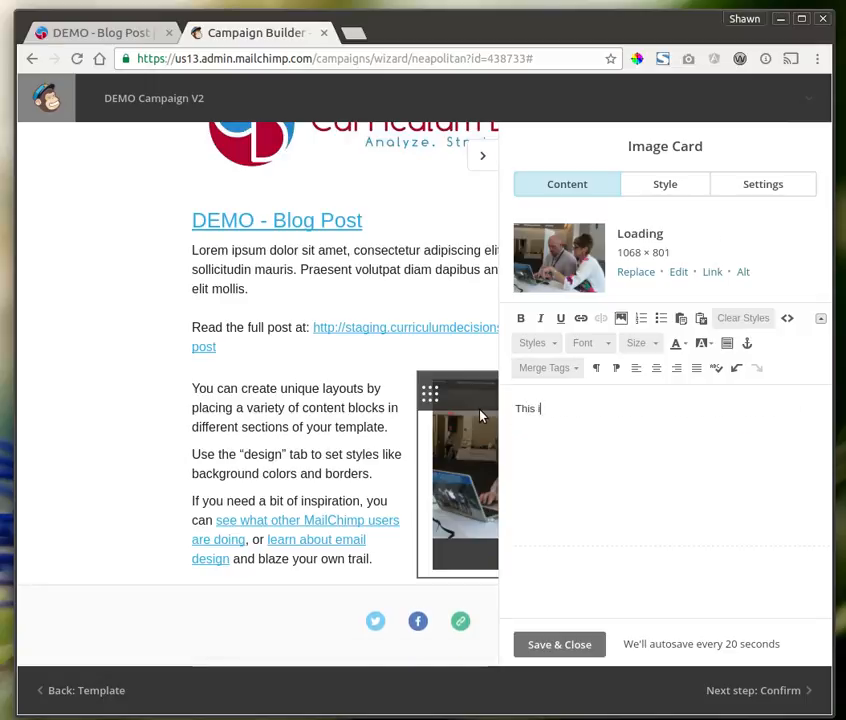
pyautogui.write('s a great post!!!')
pyautogui.click(560, 644)
pyautogui.click(485, 157)
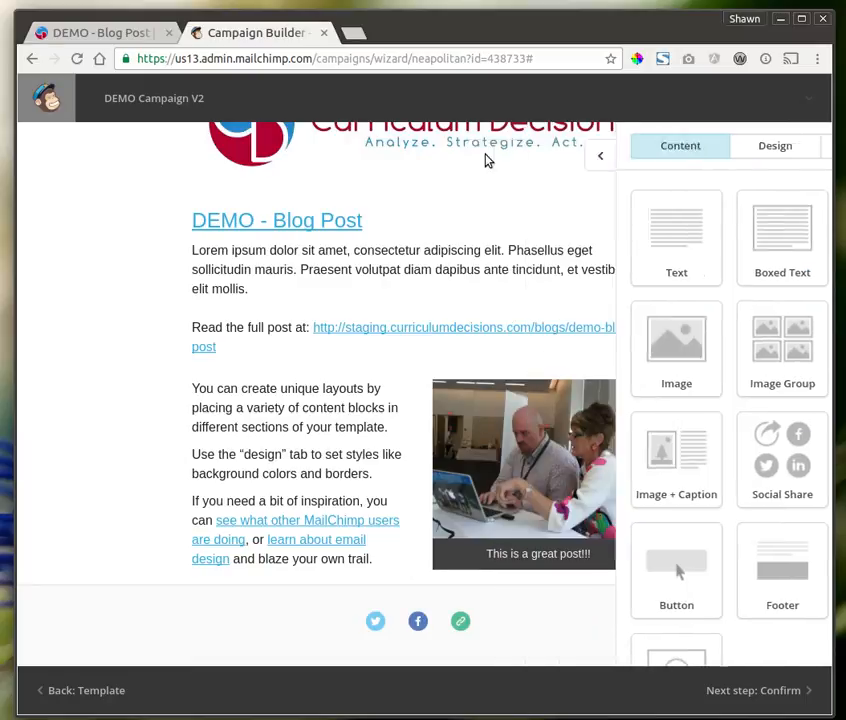
# Step: Delete the copyright and mailing address footer block and the social icons block from the bottom of the email
pyautogui.scroll(2, 699, 576)
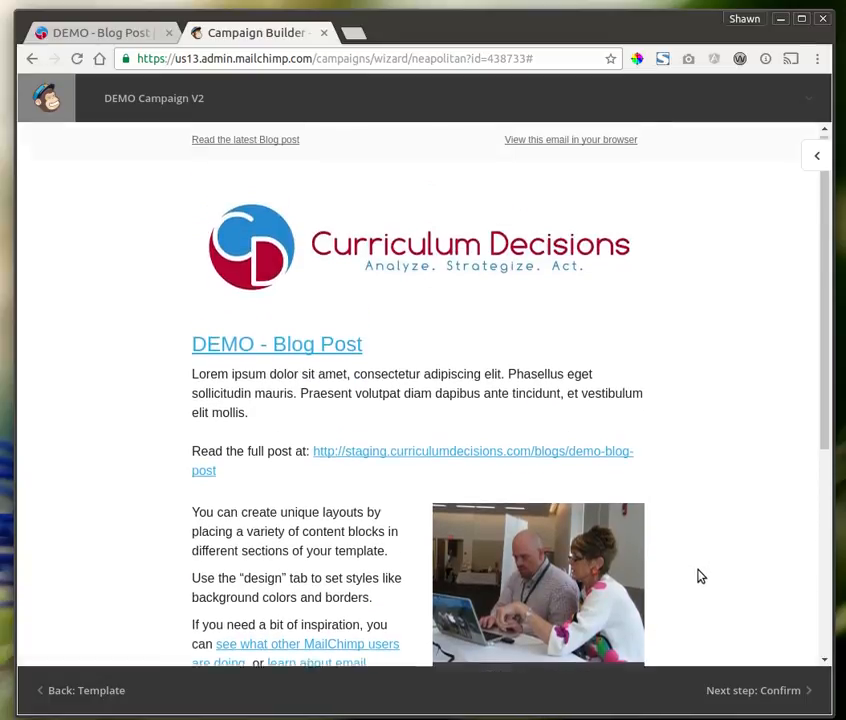
pyautogui.scroll(-3, 715, 610)
pyautogui.scroll(2, 723, 629)
pyautogui.scroll(-3, 723, 630)
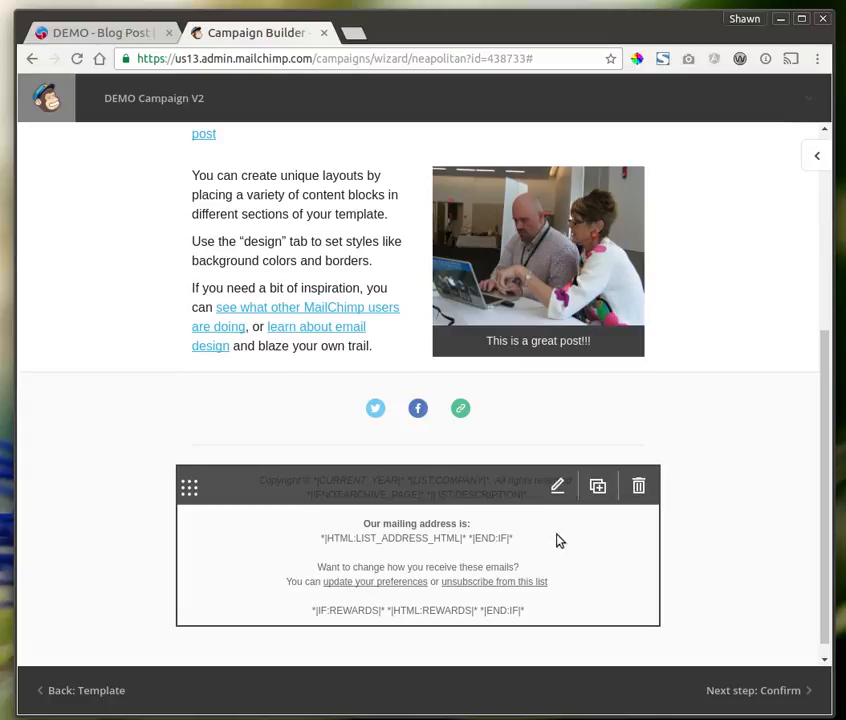
pyautogui.click(638, 486)
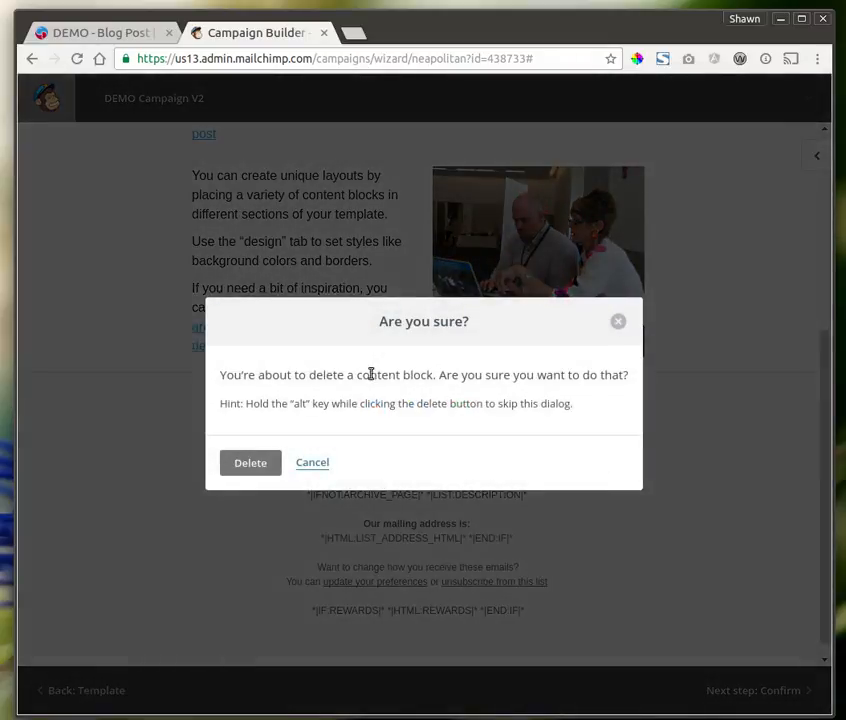
pyautogui.click(251, 462)
pyautogui.click(638, 400)
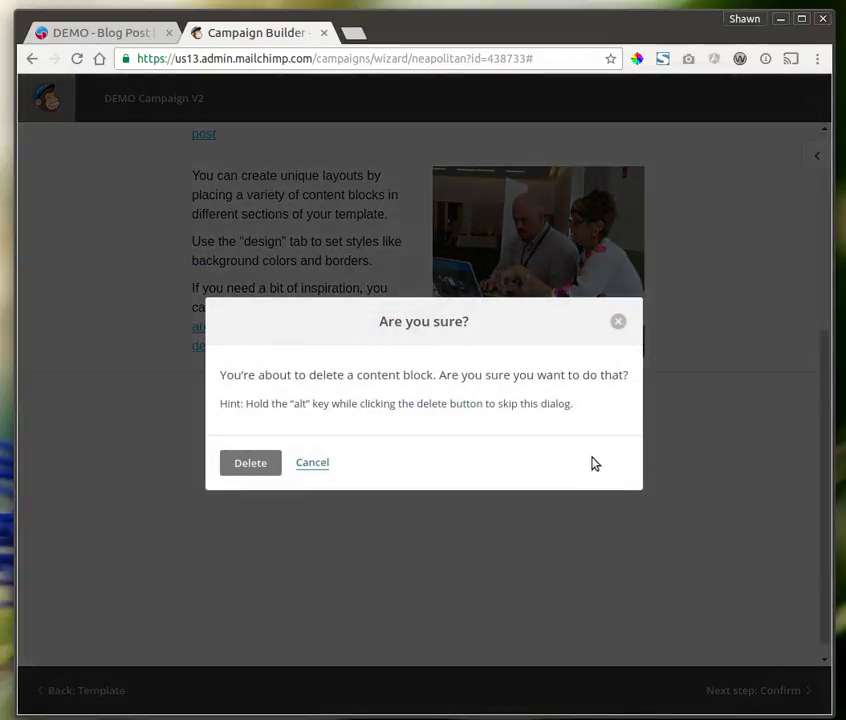
pyautogui.click(247, 463)
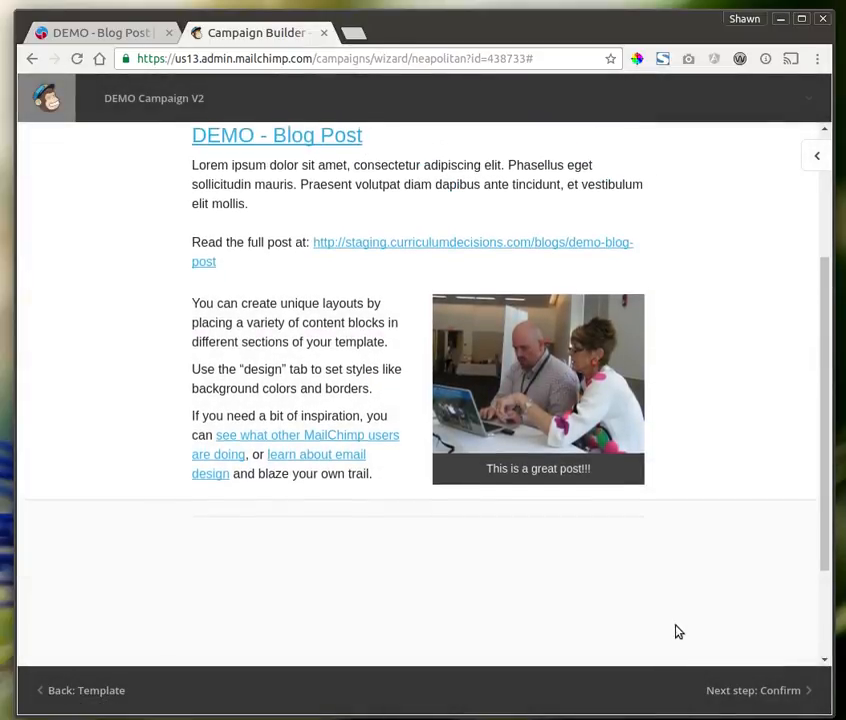
# Step: Proceed to the campaign's confirmation stage and review the pre-send checklist
pyautogui.click(772, 696)
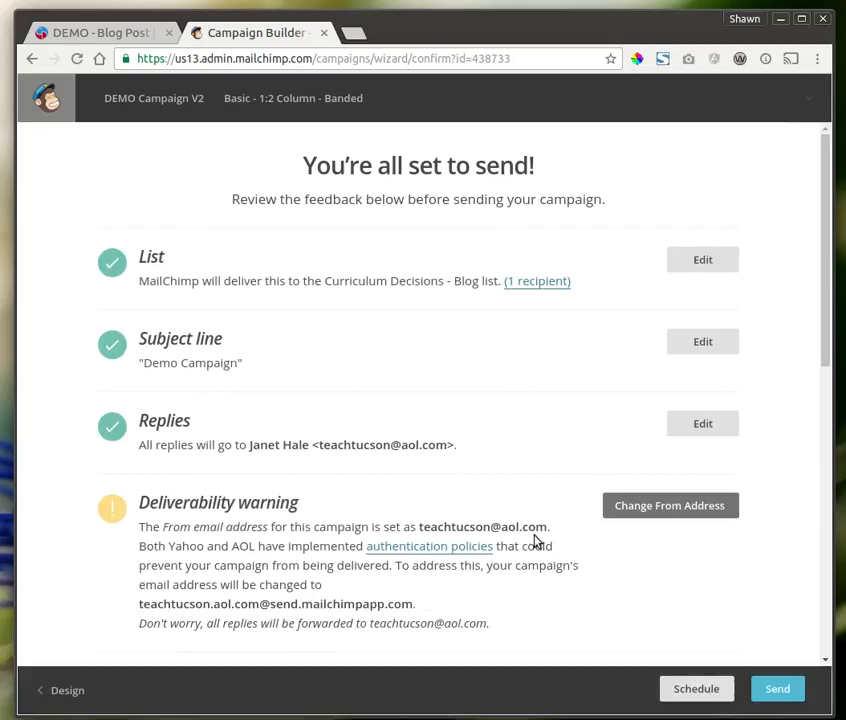
pyautogui.moveTo(324, 171); pyautogui.dragTo(588, 161)
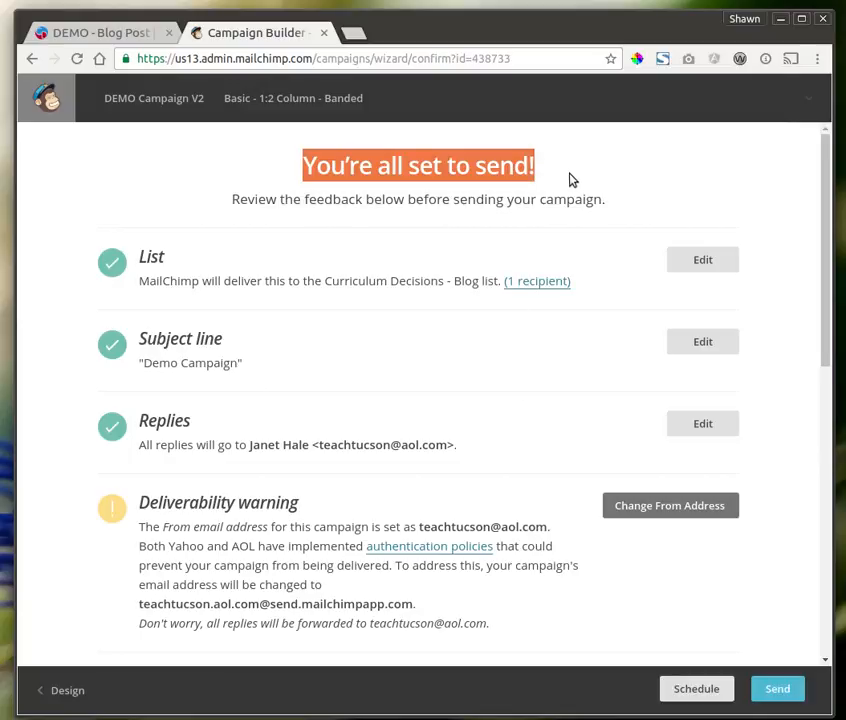
pyautogui.scroll(-6, 312, 455)
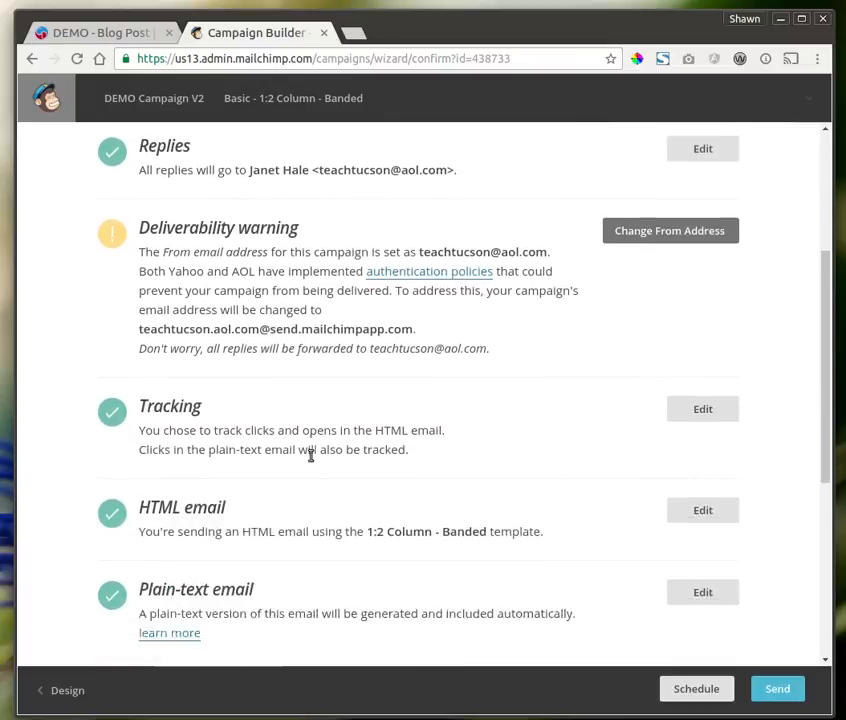
pyautogui.scroll(2, 310, 478)
pyautogui.scroll(5, 310, 478)
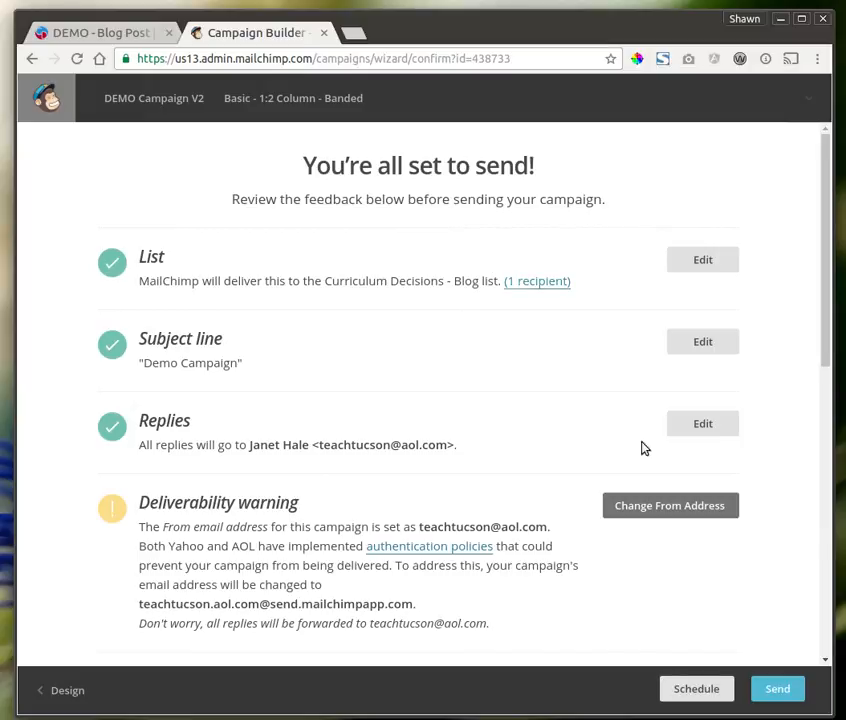
# Step: Examine the delivery date and time options for scheduling the campaign, leaving them without scheduling
pyautogui.click(703, 695)
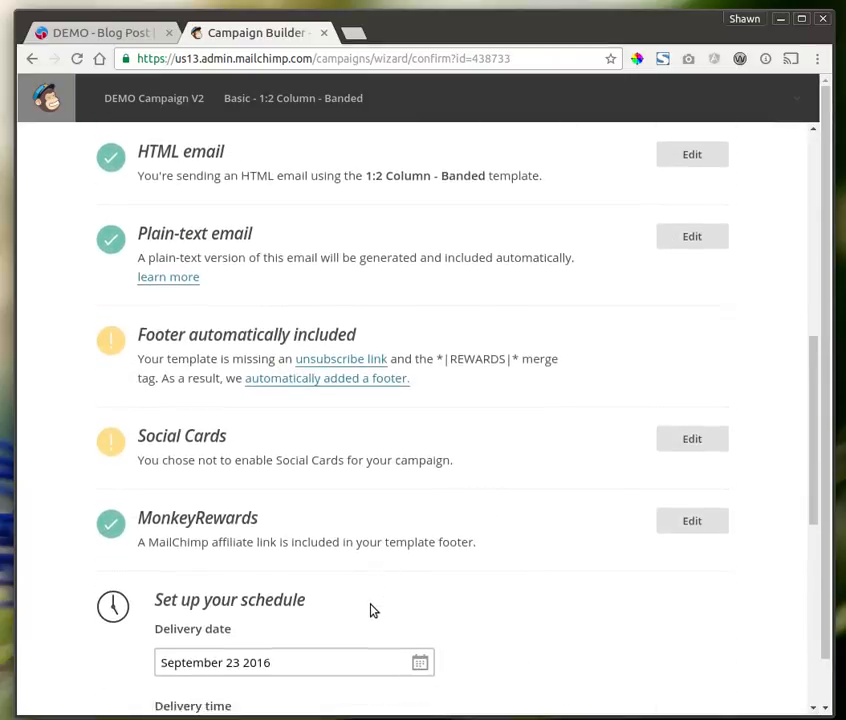
pyautogui.scroll(-5, 365, 645)
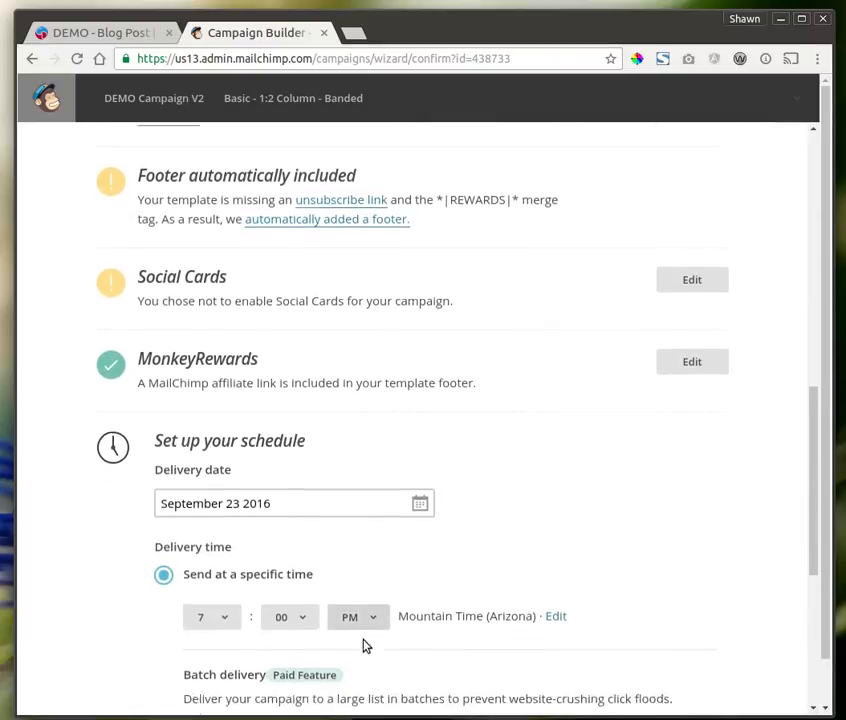
pyautogui.scroll(12, 393, 600)
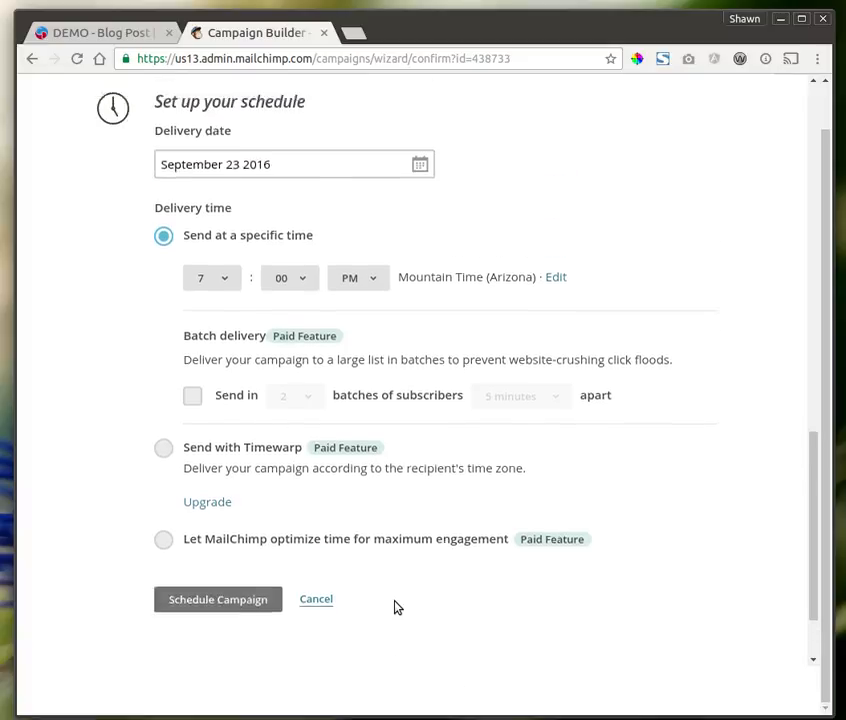
pyautogui.scroll(2, 477, 556)
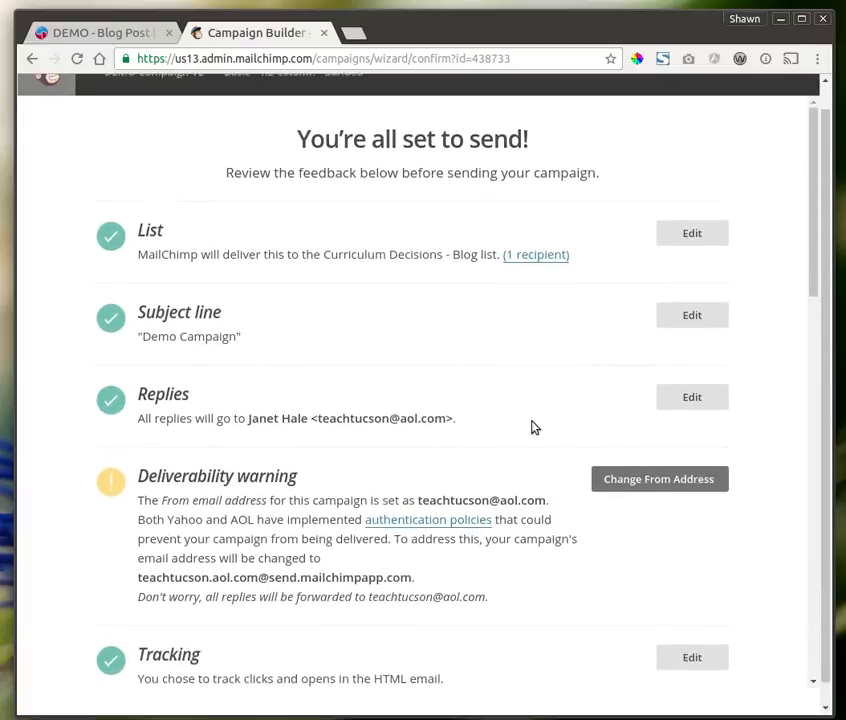
pyautogui.scroll(-13, 635, 510)
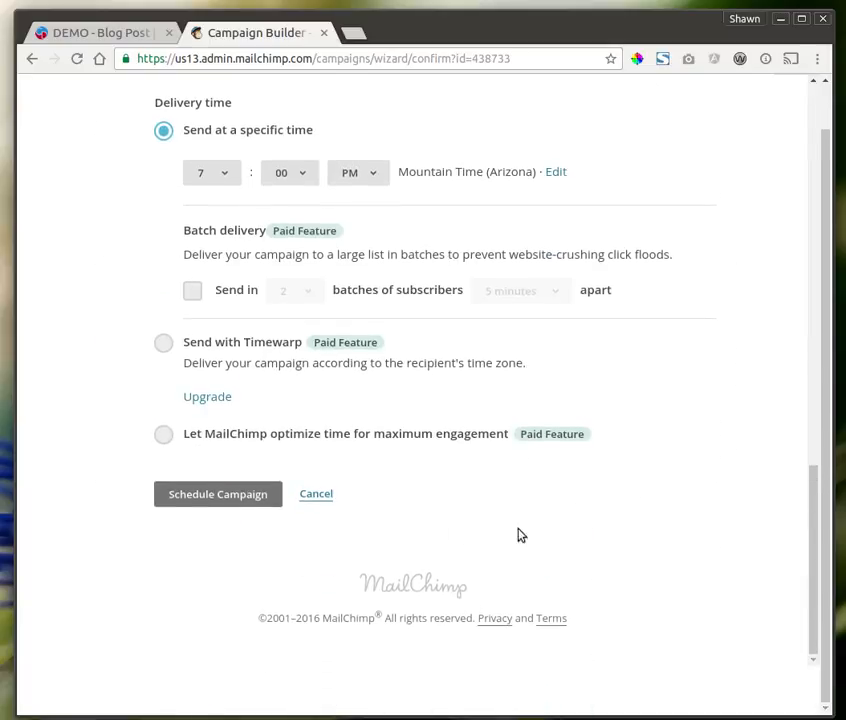
pyautogui.click(316, 494)
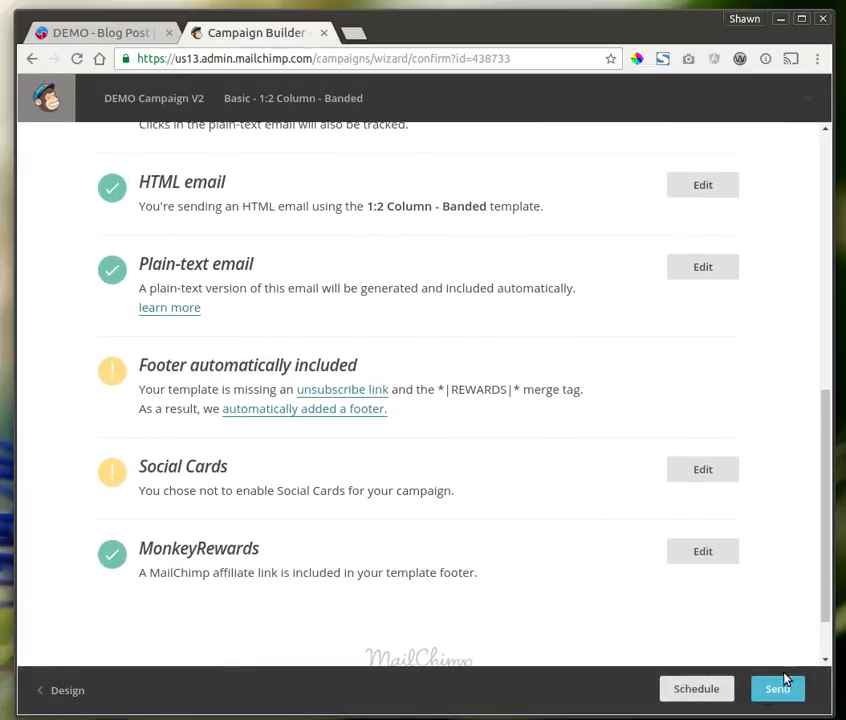
# Step: Send the campaign immediately to the Curriculum Decisions - Blog list
pyautogui.click(780, 688)
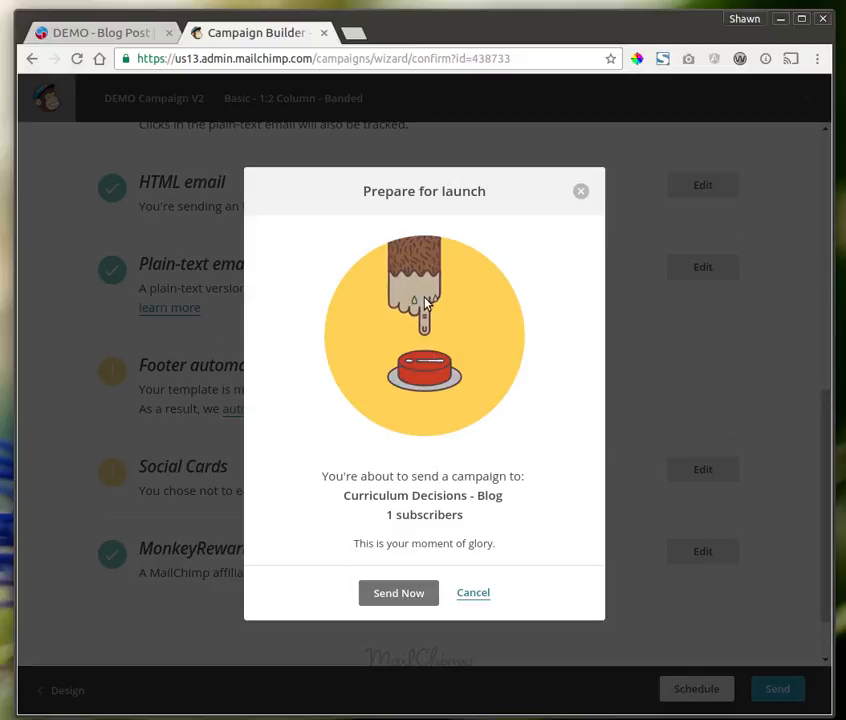
pyautogui.click(404, 598)
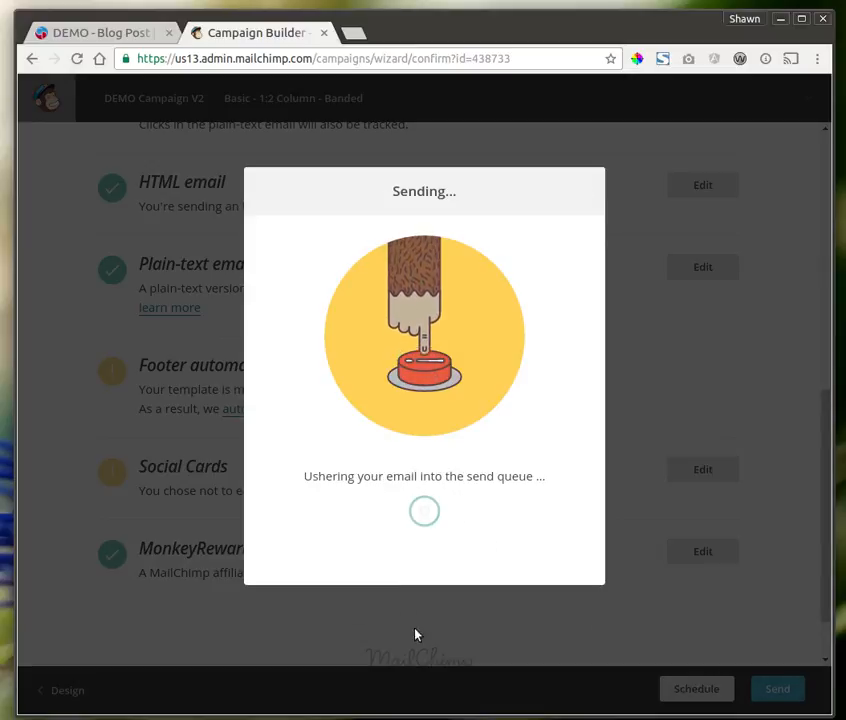